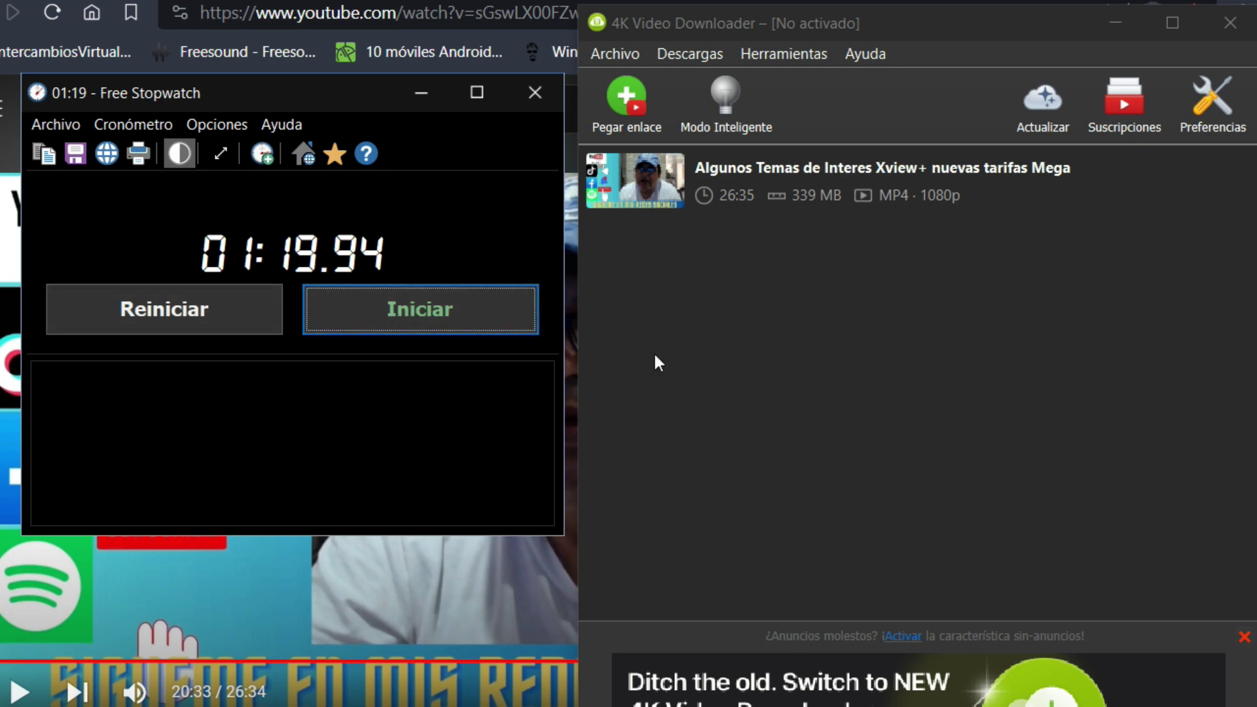
- Show the downloaded video "Algunos Temas de Interes Xview+ nuevas tarifas Mega" in its containing folder
{"action": "left_click", "coordinate": [711, 391]}
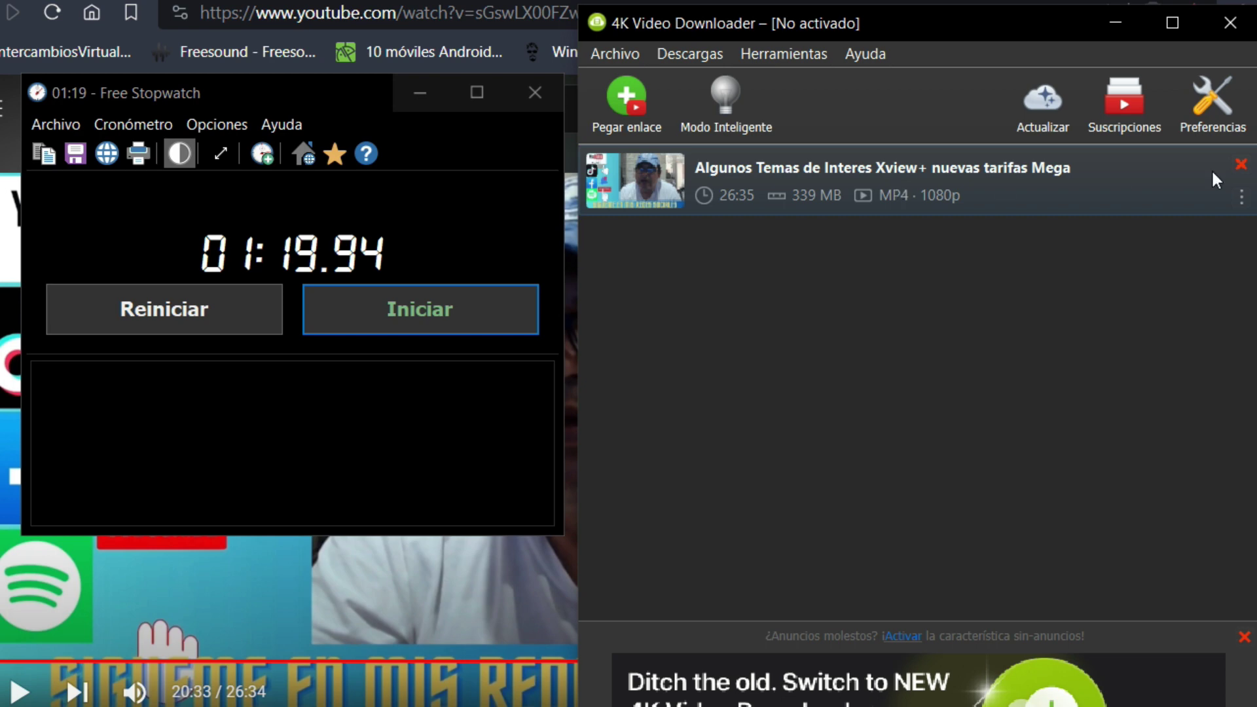
{"action": "left_click", "coordinate": [1237, 206]}
{"action": "right_click", "coordinate": [1234, 212]}
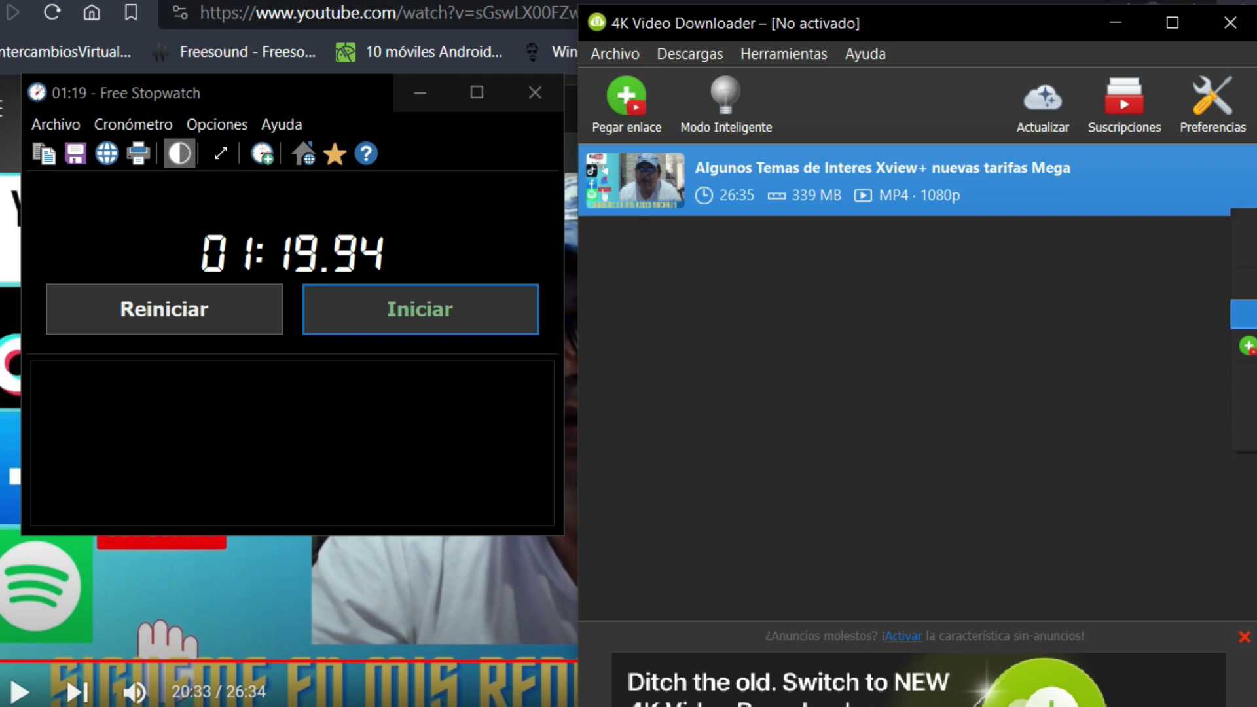
{"action": "left_click", "coordinate": [1107, 292]}
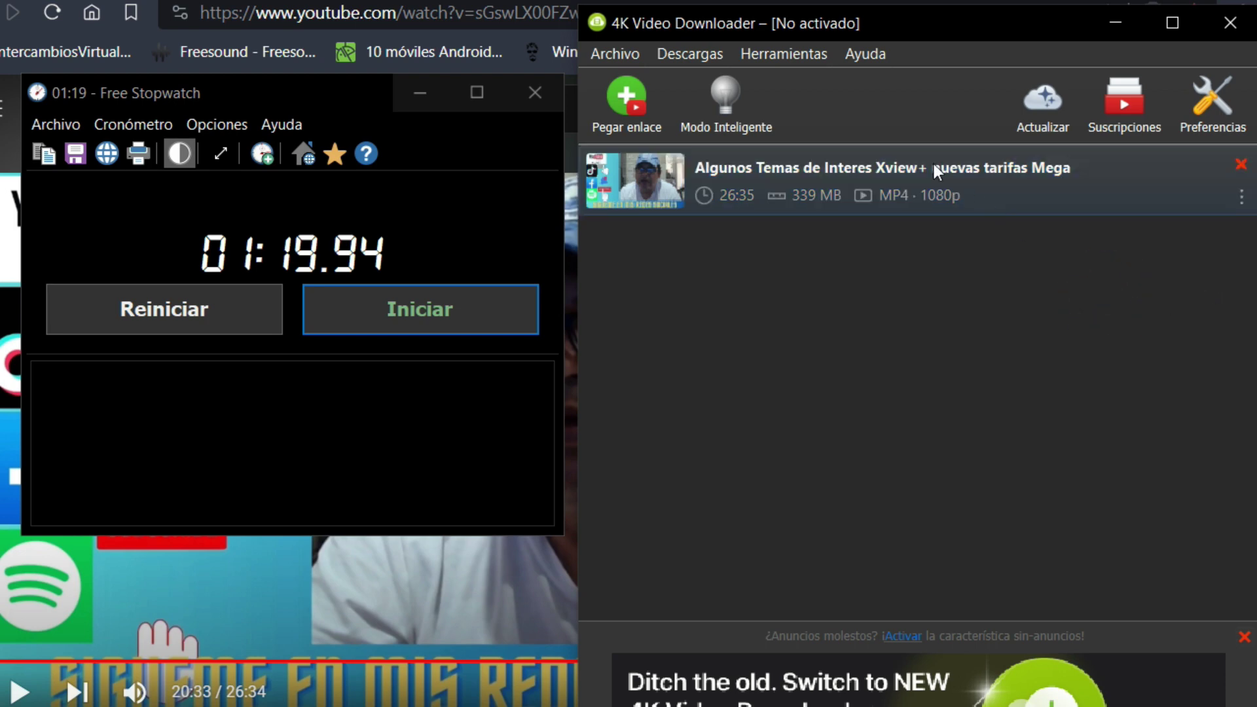
{"action": "right_click", "coordinate": [824, 175]}
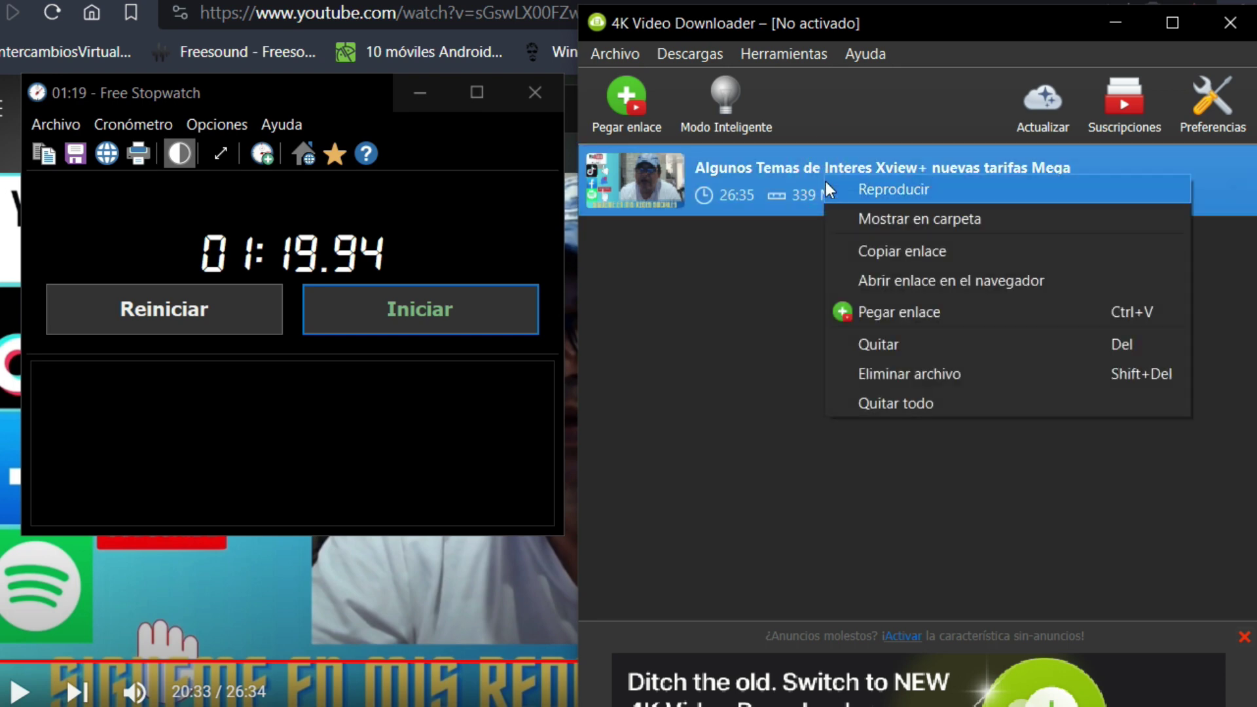
{"action": "left_click", "coordinate": [862, 225]}
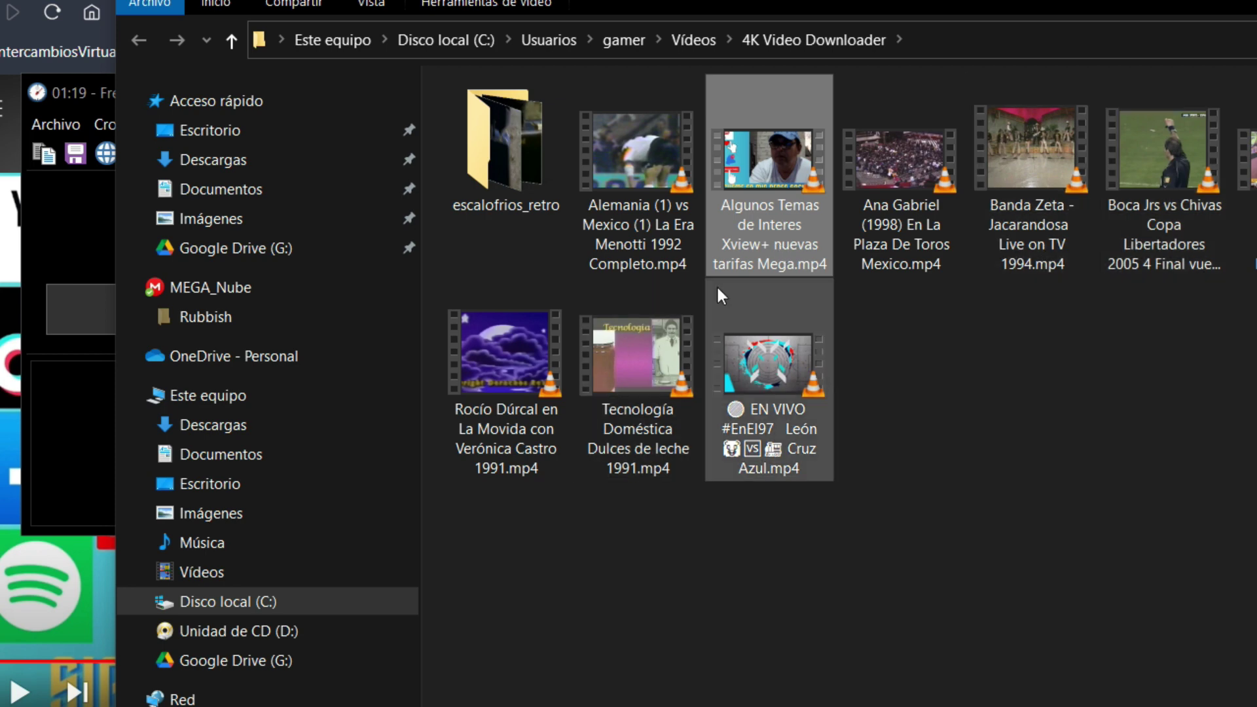
- Check the size of "Algunos Temas de Interes Xview+ nuevas tarifas Mega.mp4" in its file properties, and close the properties and folder windows
{"action": "right_click", "coordinate": [767, 211]}
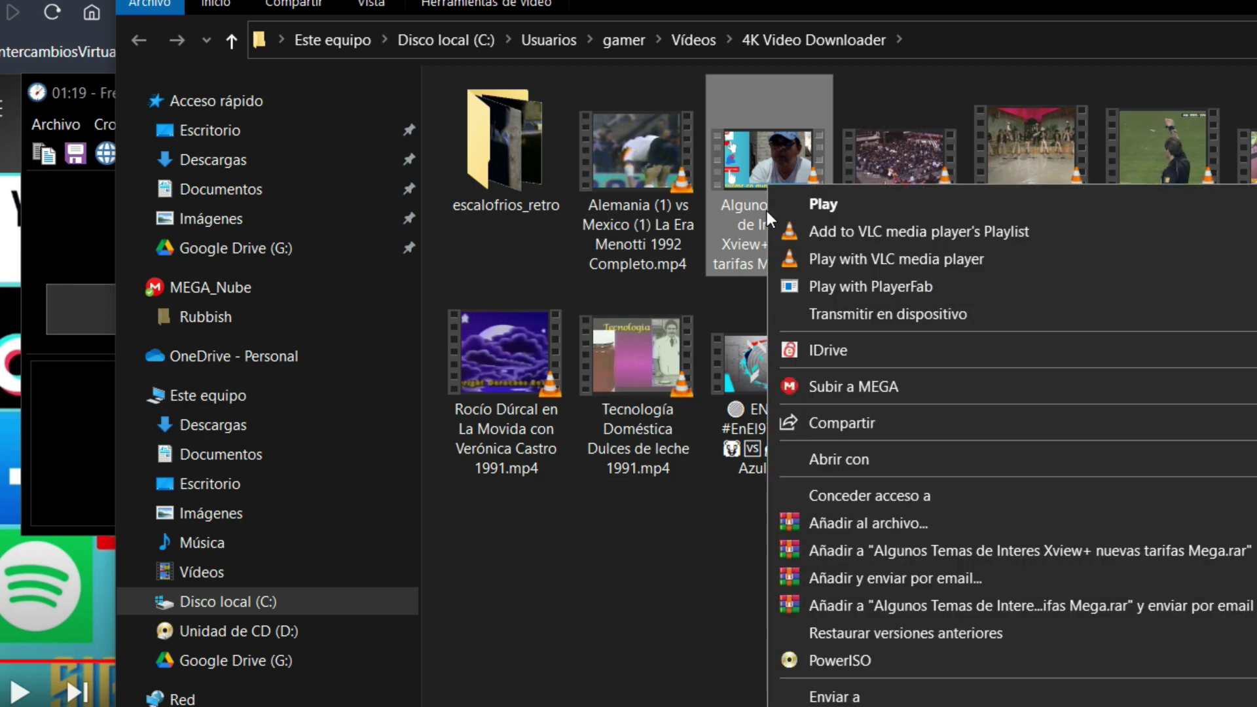
{"action": "left_click", "coordinate": [844, 706]}
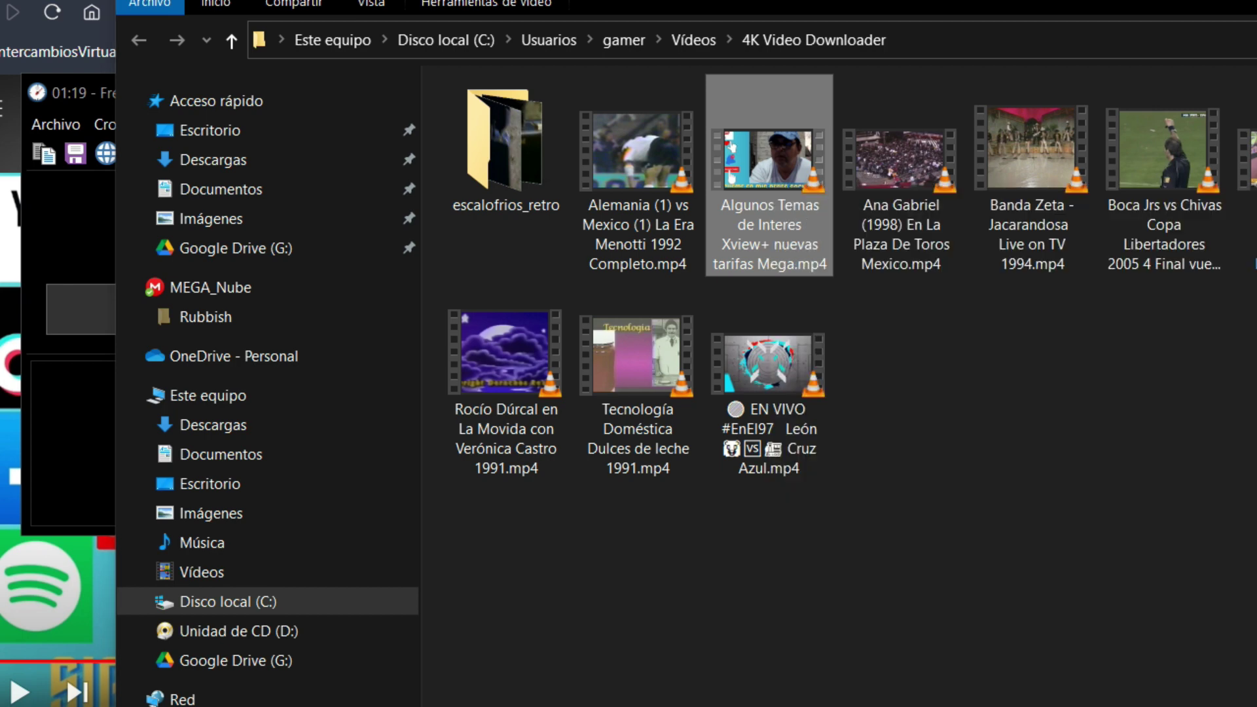
{"action": "left_click_drag", "start_coordinate": [937, 235], "coordinate": [750, 35]}
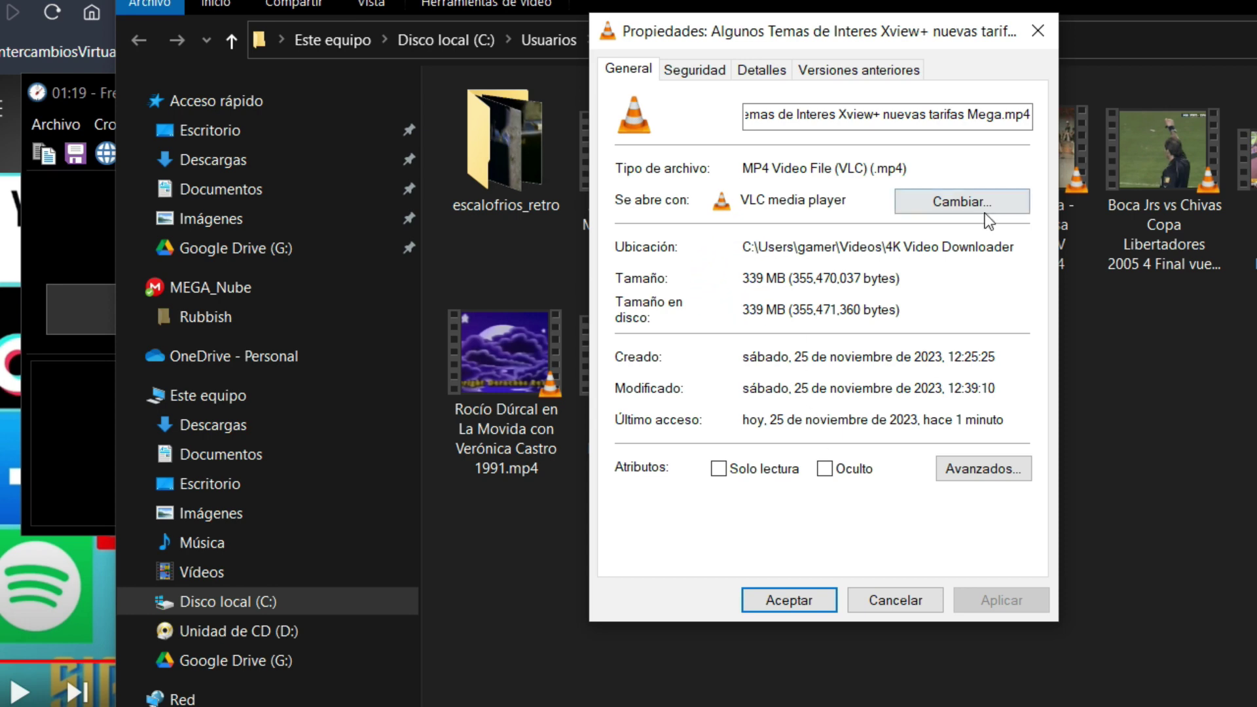
{"action": "left_click", "coordinate": [1038, 31]}
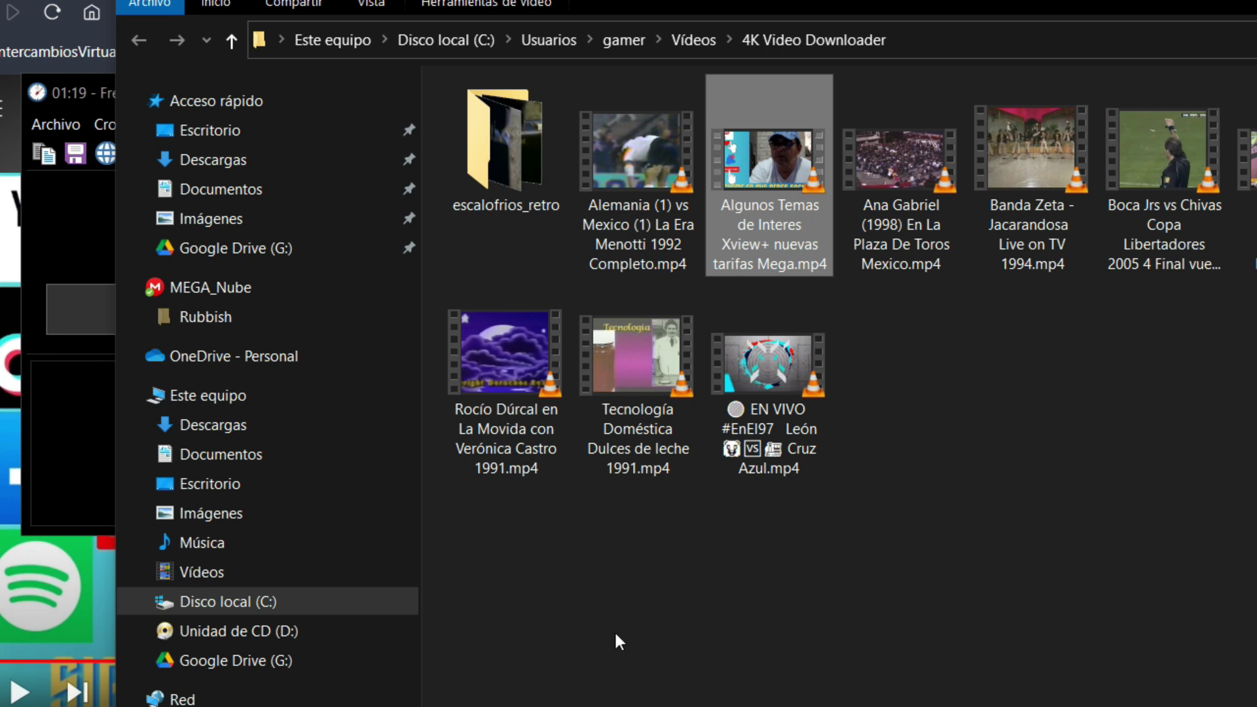
{"action": "key", "text": "alt+F4"}
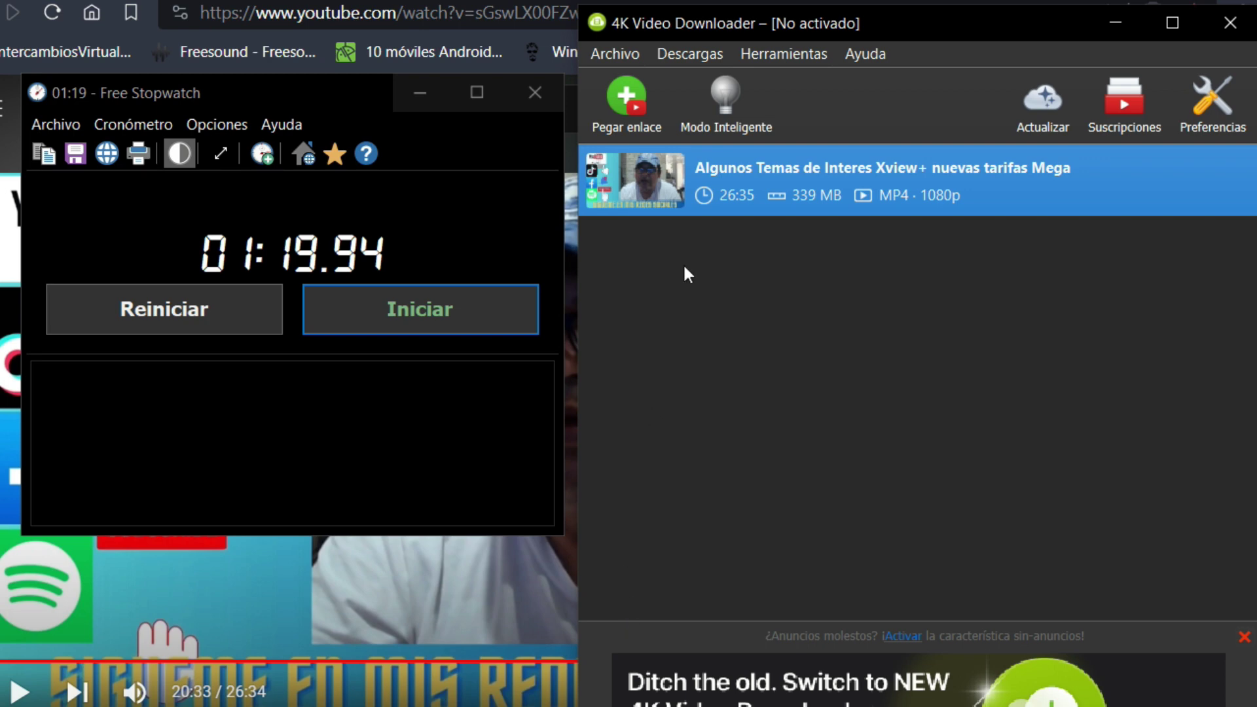
- Switch to the MEGA cloud drive, reset the stopwatch, and start a normal download of the "Algunos Temas de Interes Xview+" video
{"action": "left_click", "coordinate": [876, 3]}
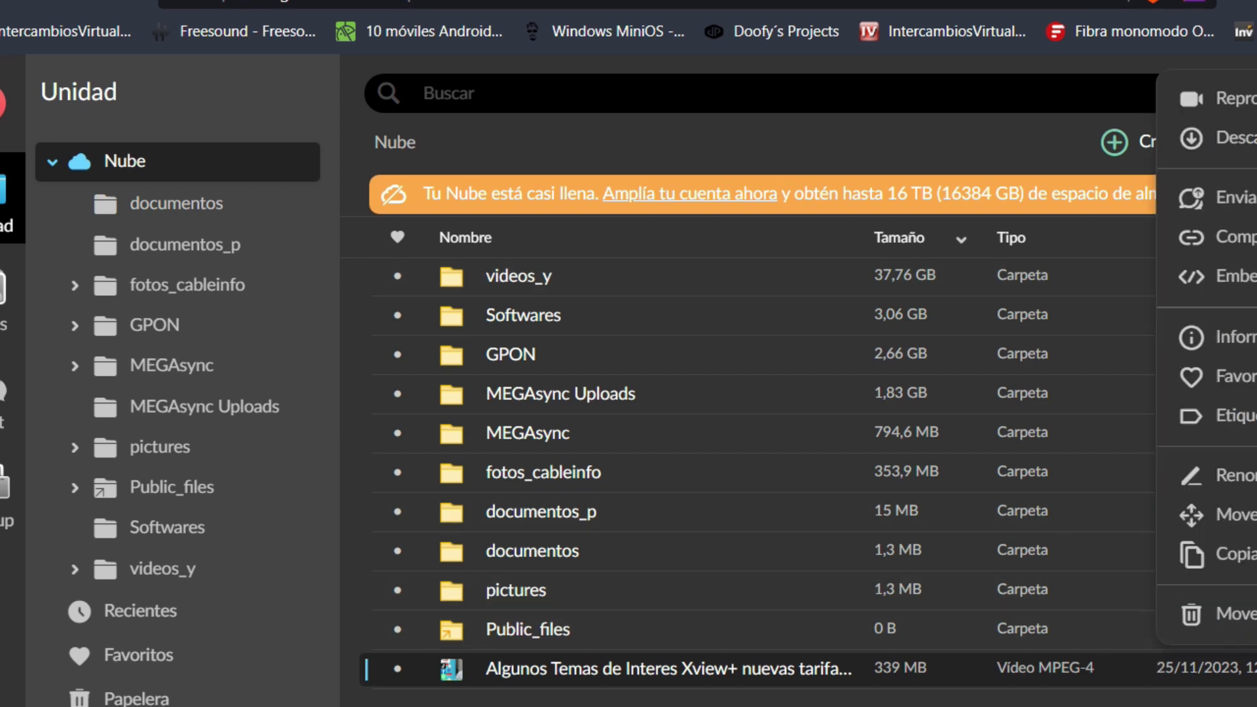
{"action": "mouse_move", "coordinate": [1227, 137]}
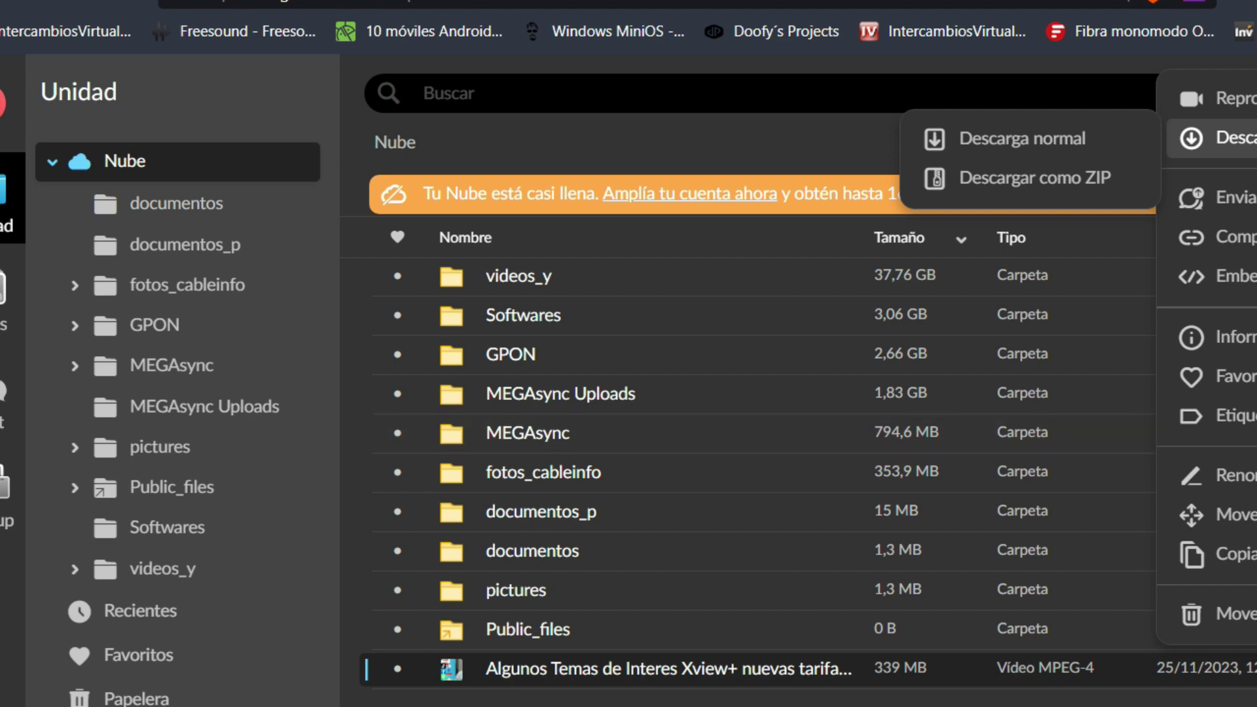
{"action": "key", "text": "alt+Tab"}
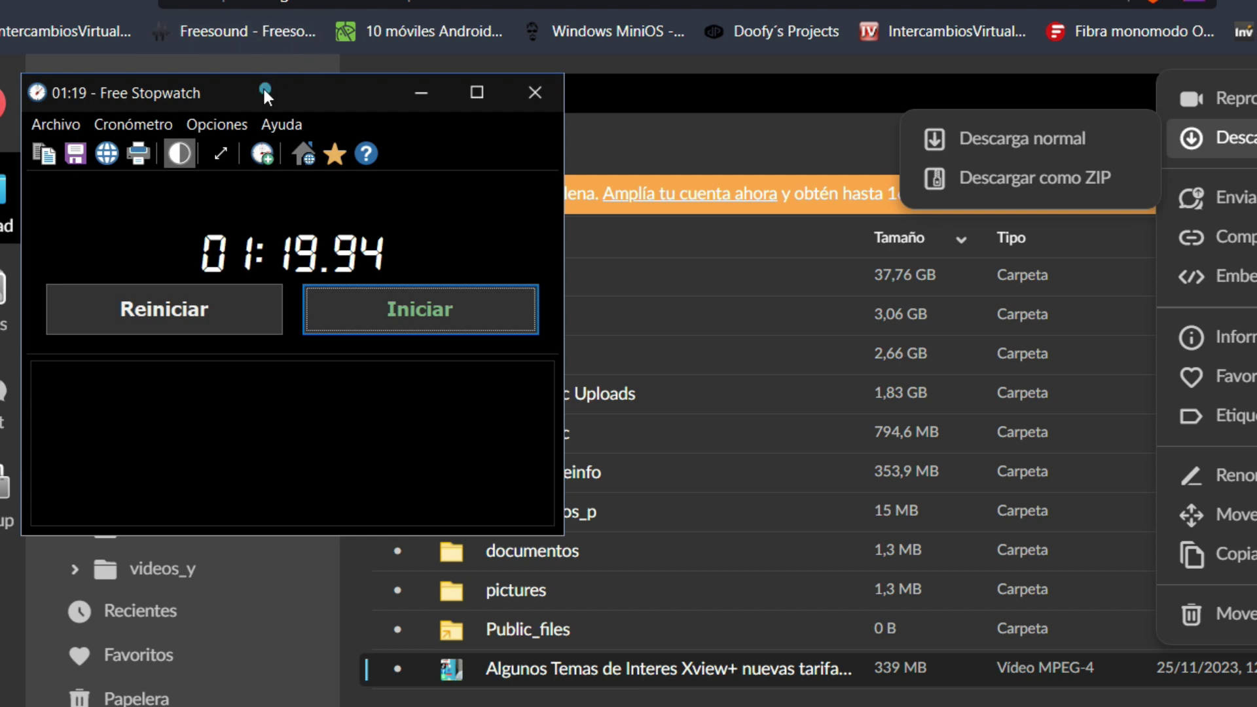
{"action": "left_click_drag", "start_coordinate": [264, 91], "coordinate": [140, 81]}
{"action": "left_click", "coordinate": [32, 309]}
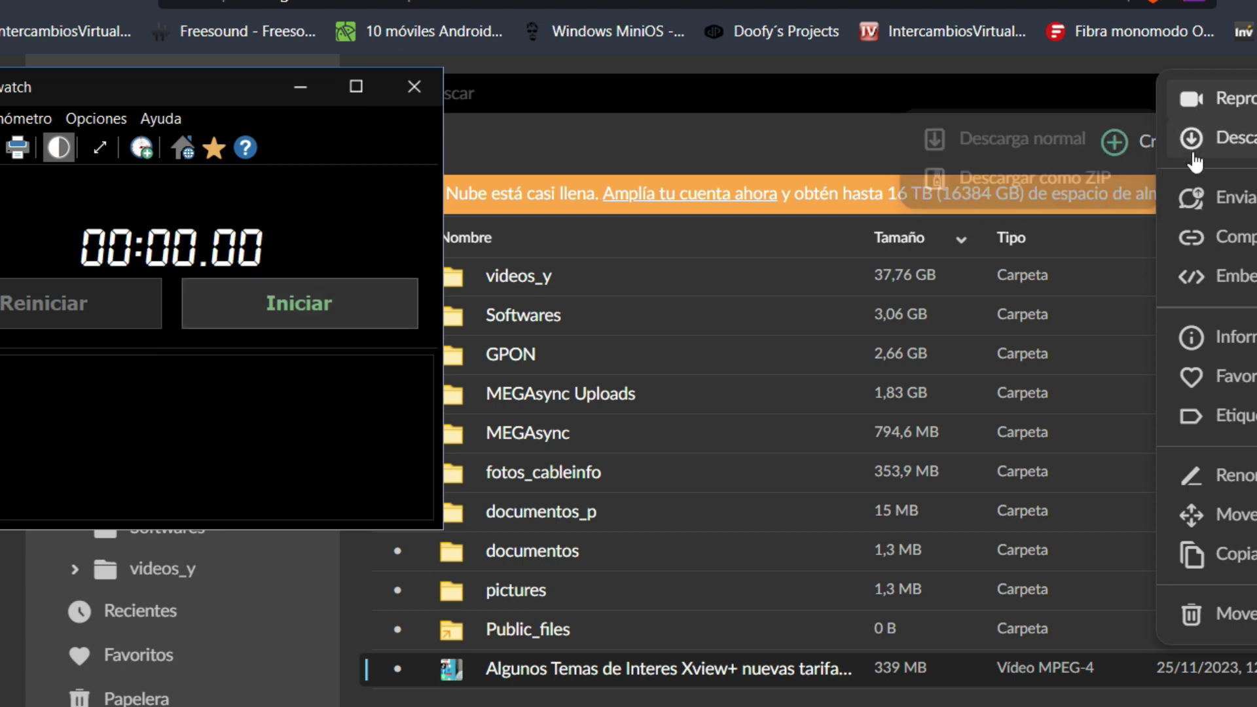
{"action": "left_click", "coordinate": [1047, 138]}
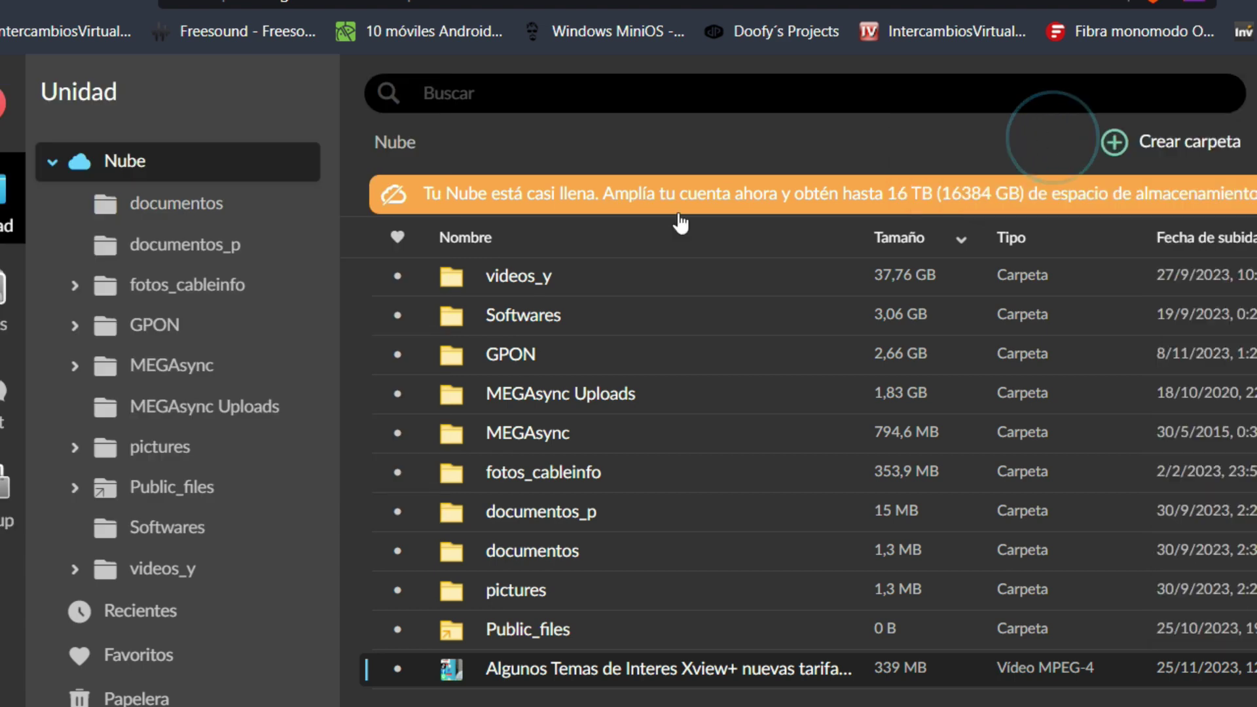
- Time the MEGA download with the stopwatch, stopping it once the dialog for saving the file appears
{"action": "key", "text": "alt+Tab"}
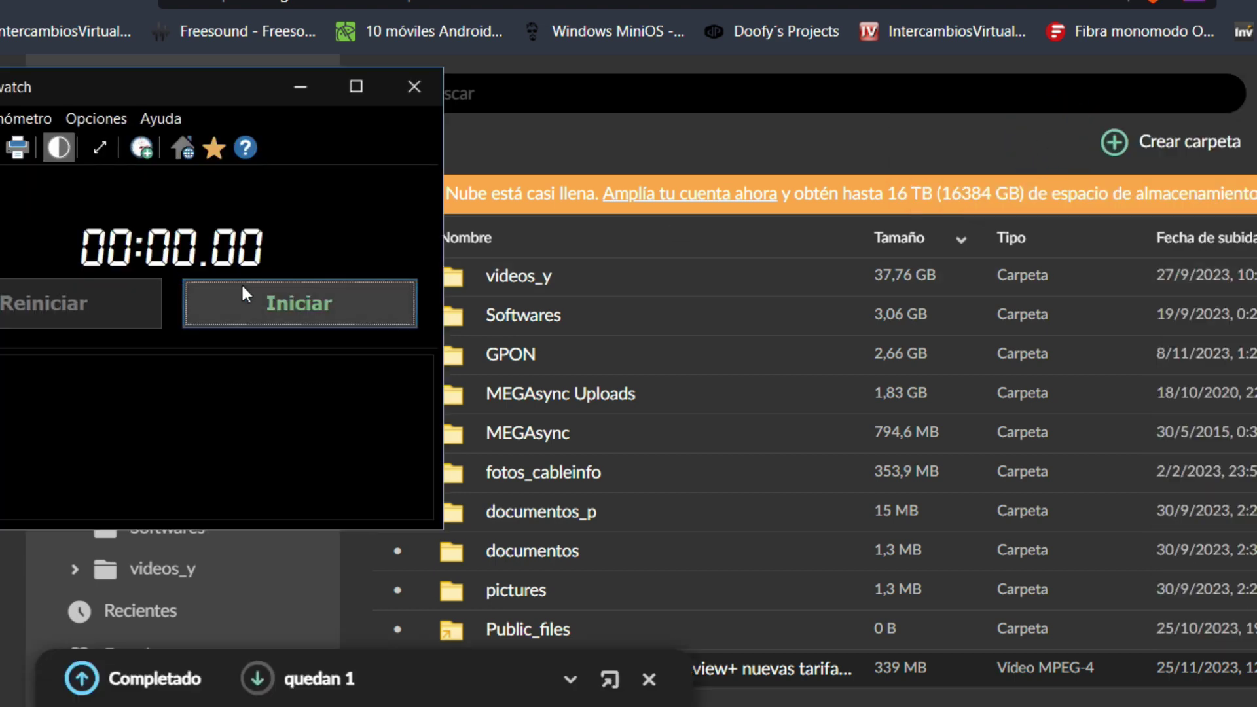
{"action": "left_click", "coordinate": [242, 290]}
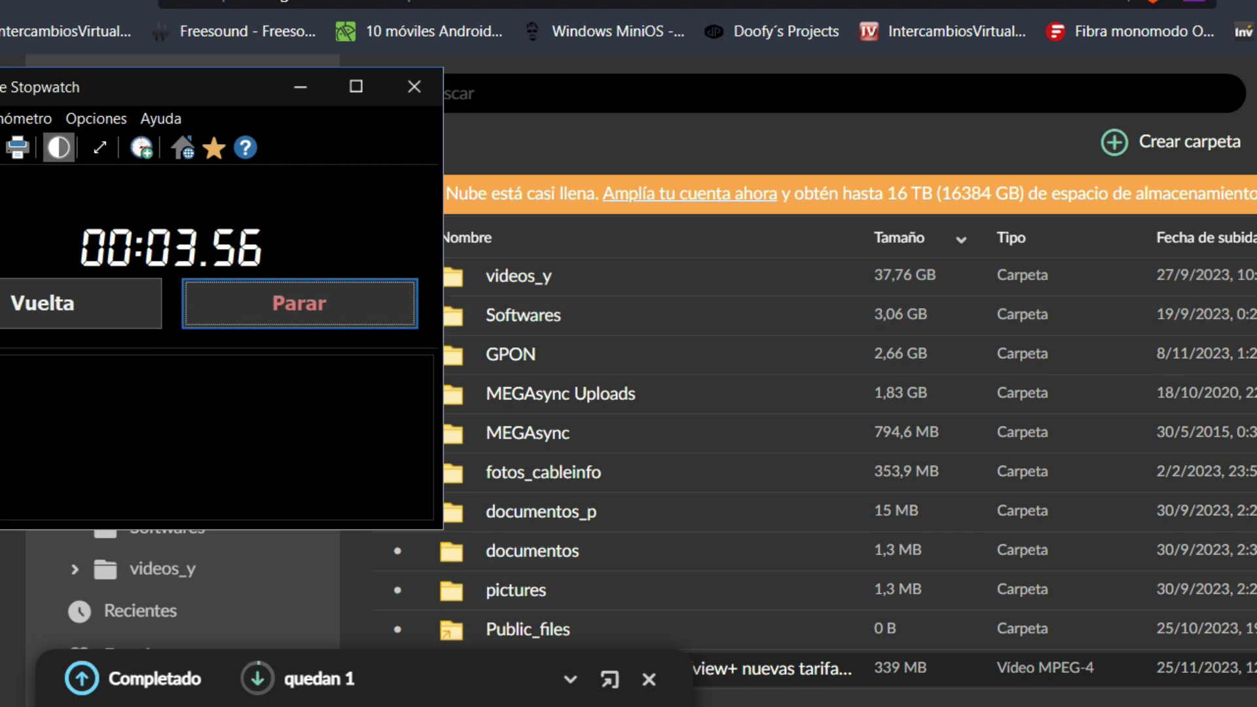
{"action": "key", "text": "alt+Tab"}
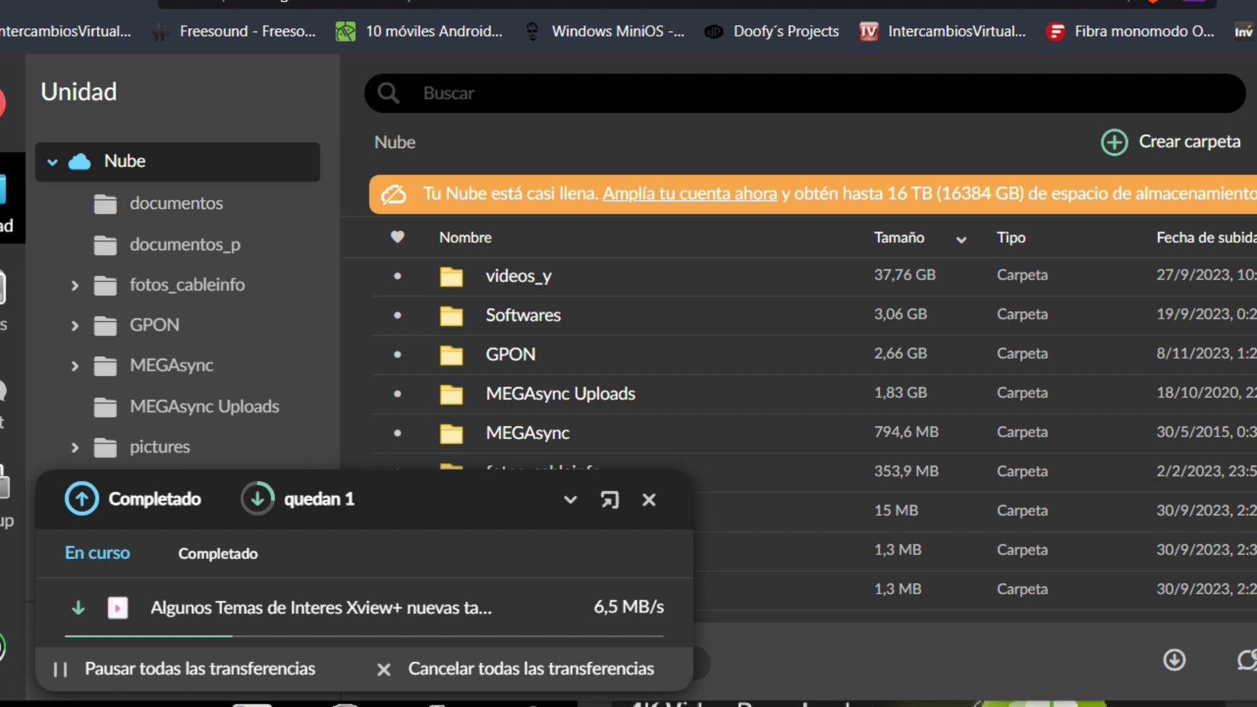
{"action": "key", "text": "alt+Tab"}
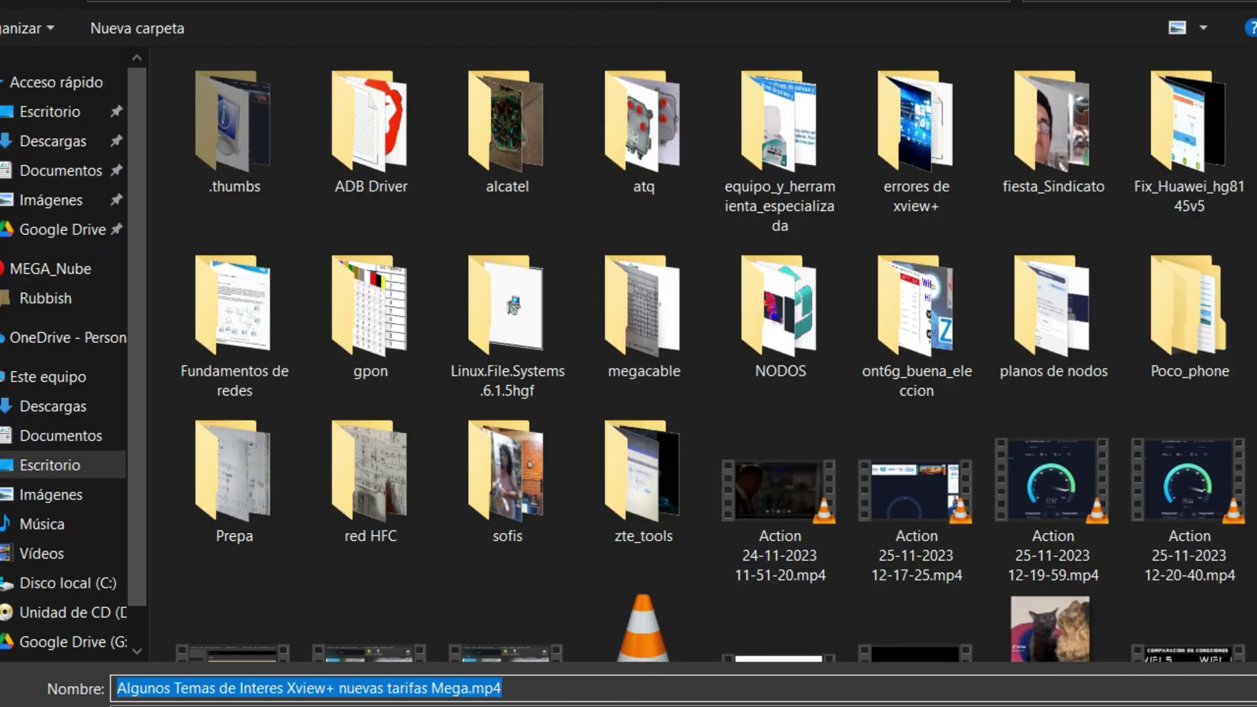
{"action": "left_click", "coordinate": [259, 328]}
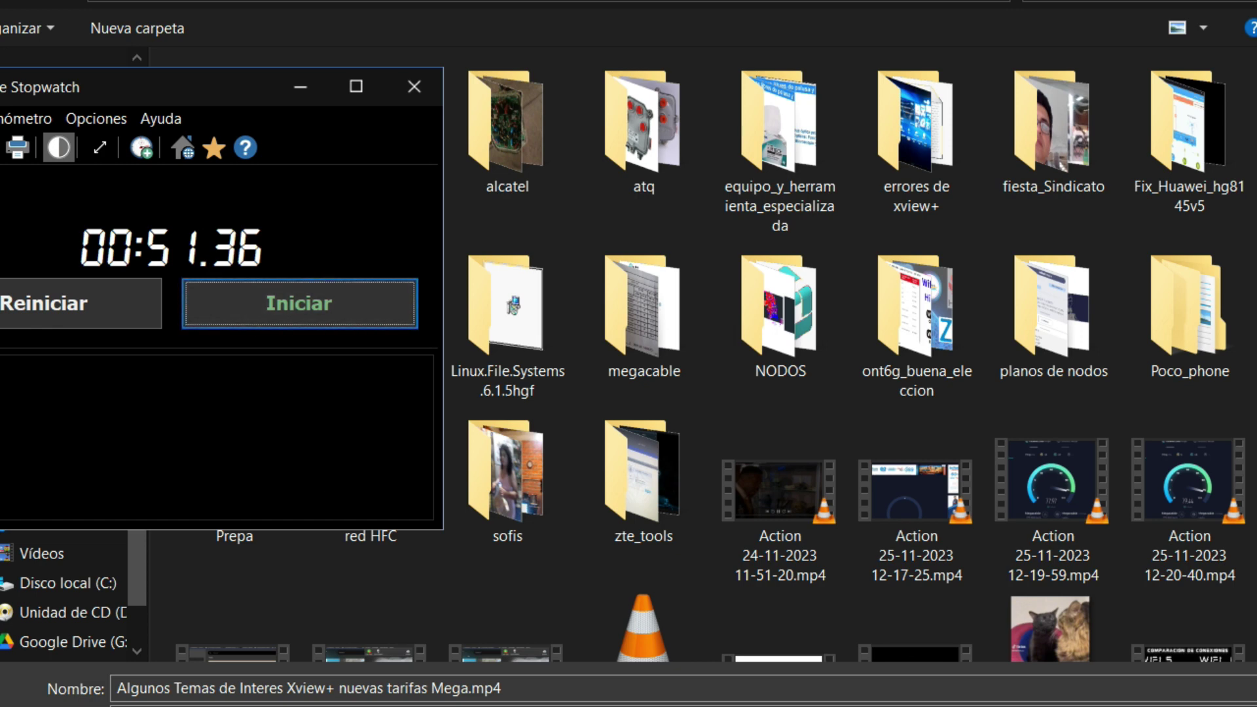
- Search Windows for "calculadora", open the Calculator, and place its window beside the stopwatch
{"action": "key", "text": "super+s"}
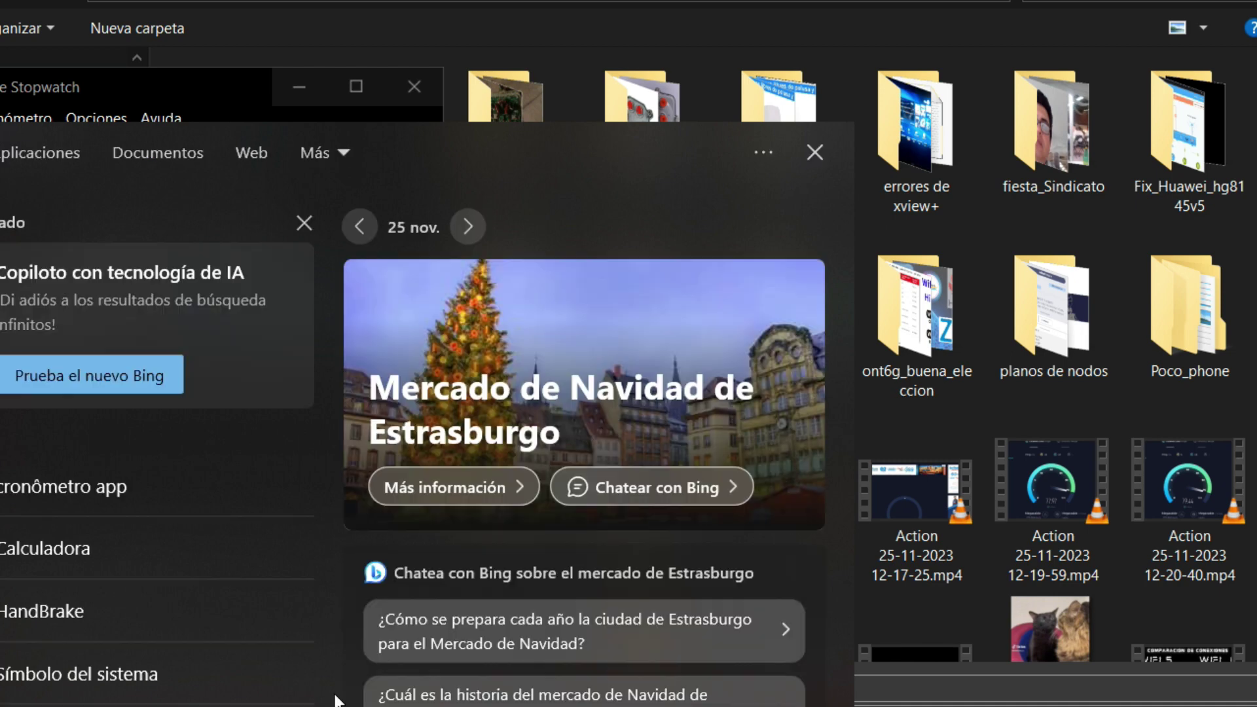
{"action": "type", "text": "calculadora"}
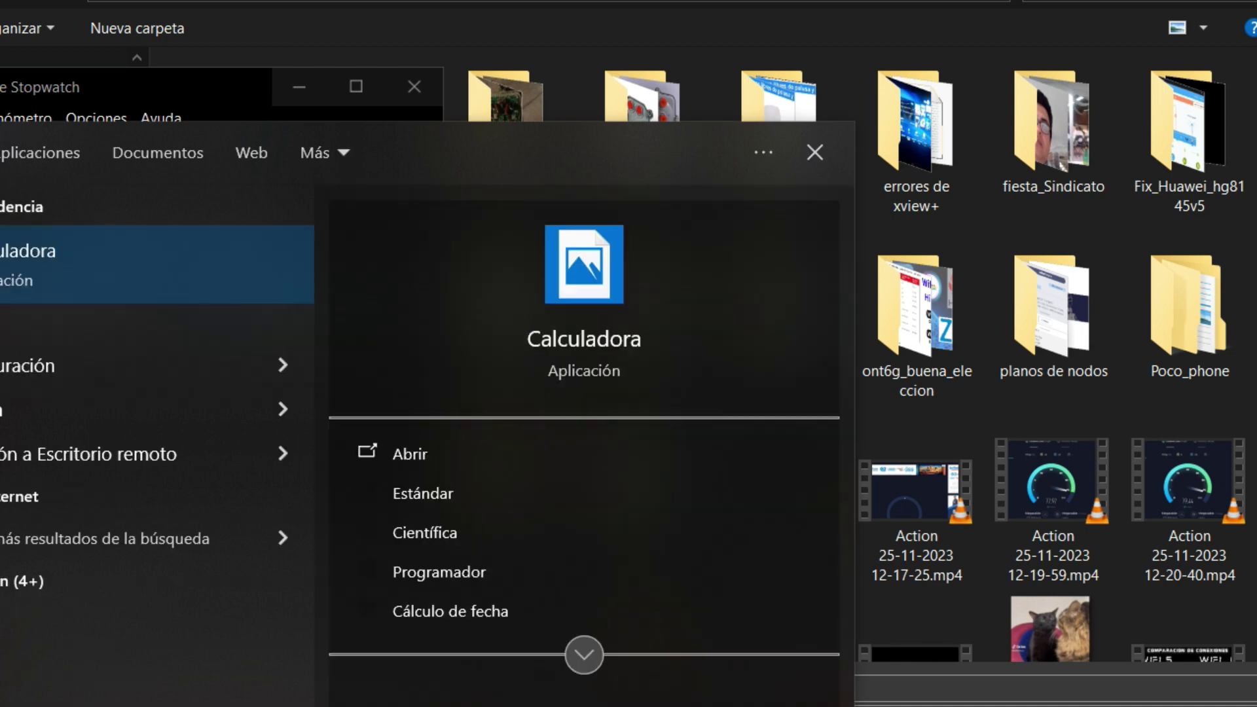
{"action": "key", "text": "Return"}
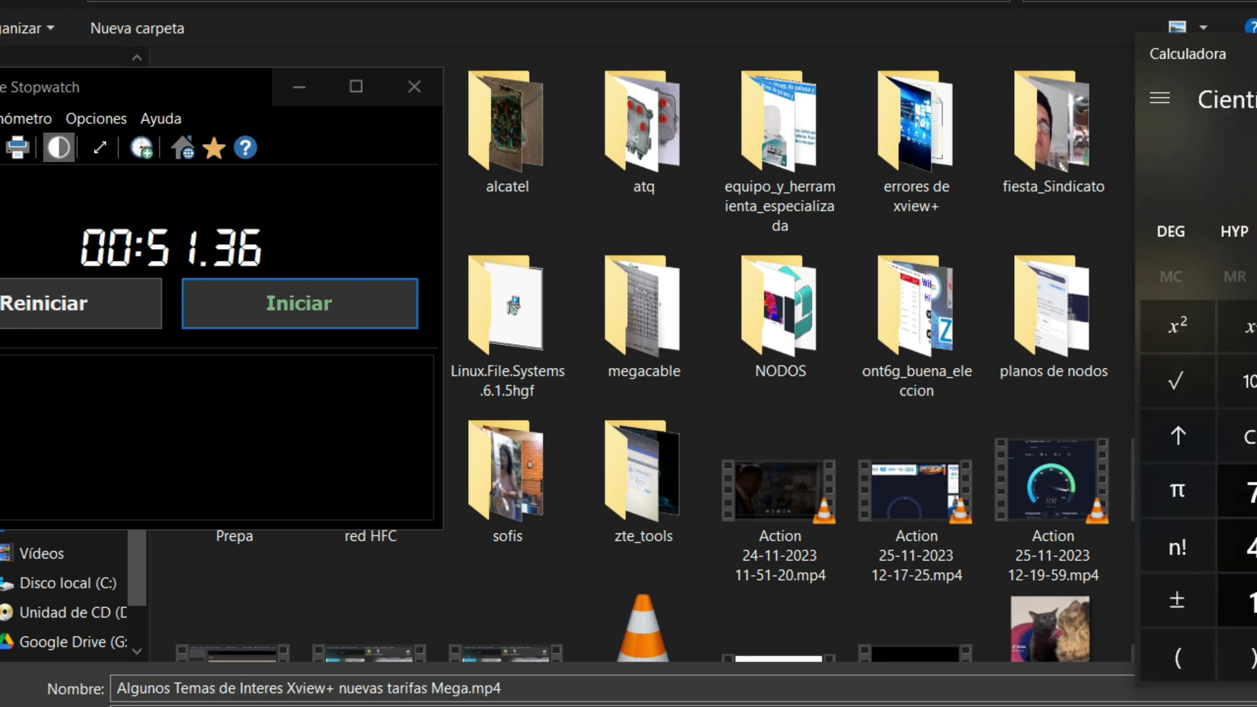
{"action": "left_click_drag", "start_coordinate": [1237, 33], "coordinate": [760, 133]}
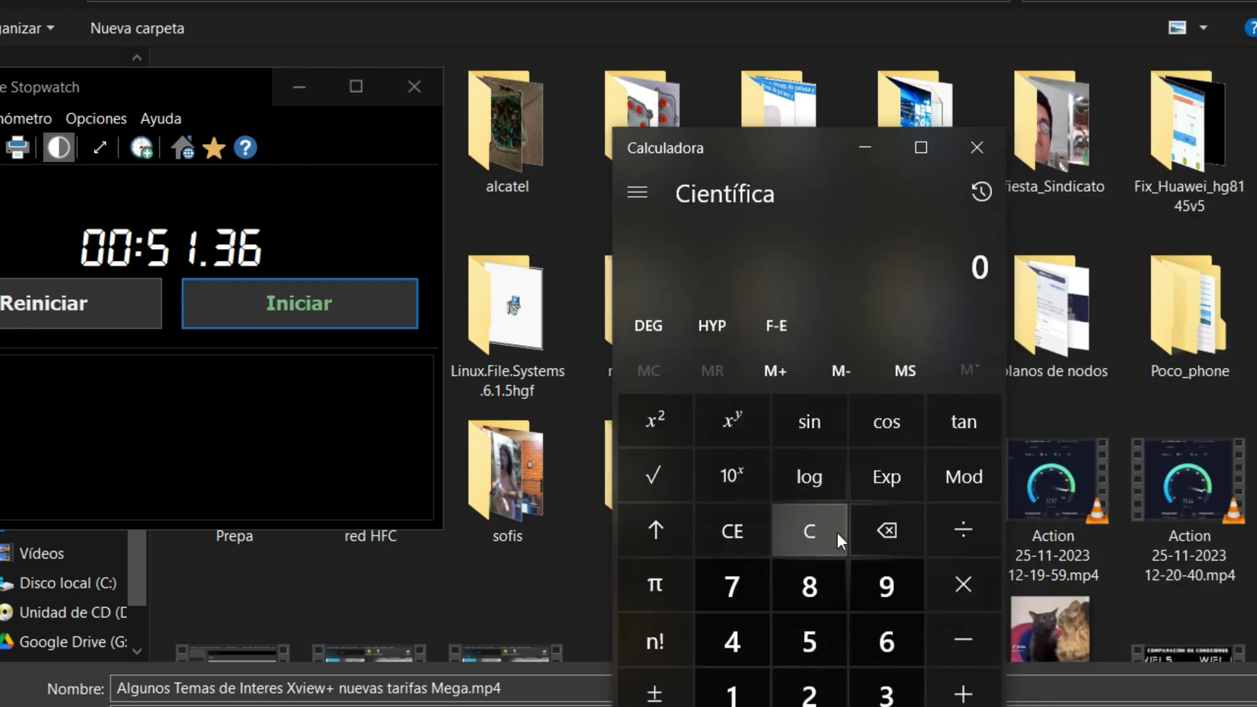
- Calculate 338 divided by 50 in the Calculator and highlight the result
{"action": "left_click", "coordinate": [877, 696]}
{"action": "left_click", "coordinate": [876, 697]}
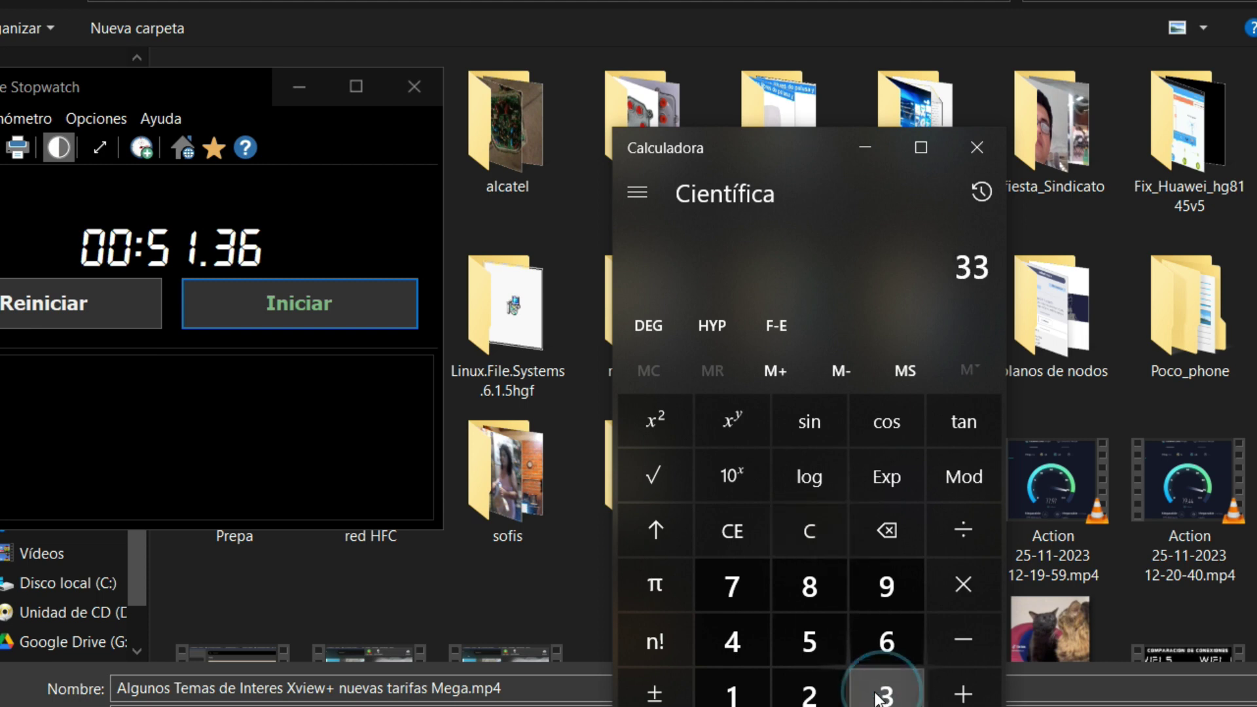
{"action": "left_click", "coordinate": [821, 589]}
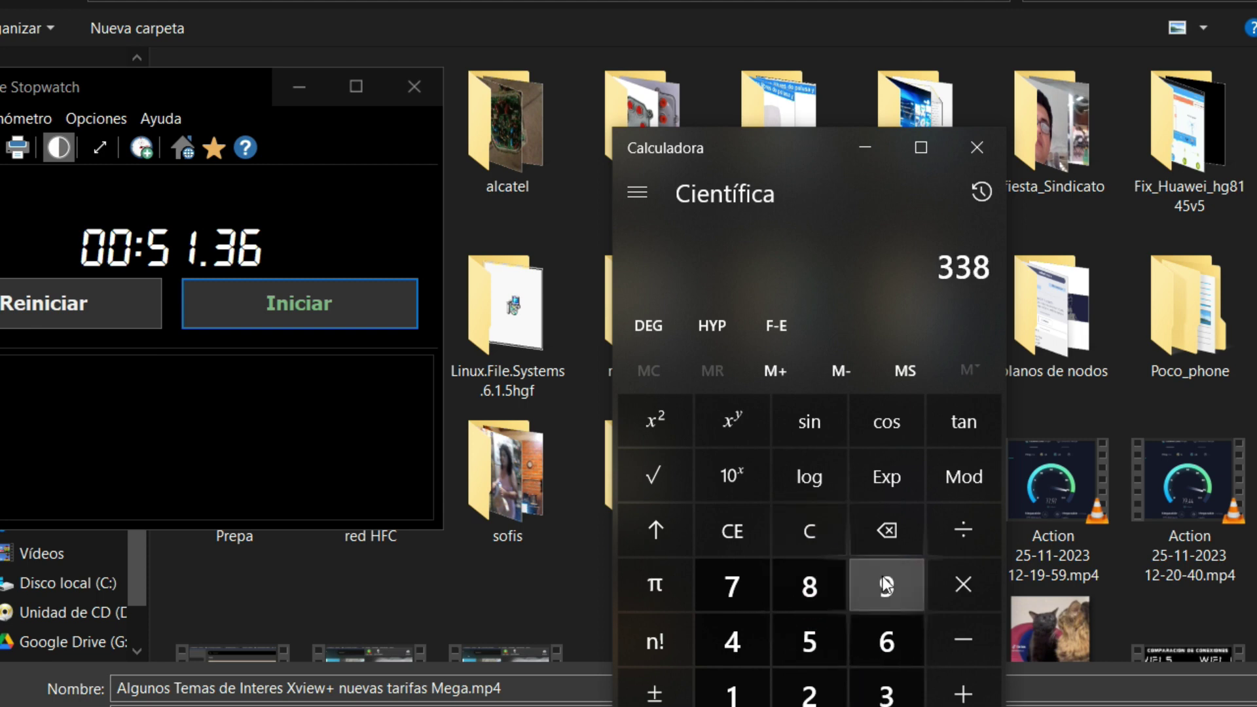
{"action": "left_click", "coordinate": [956, 533]}
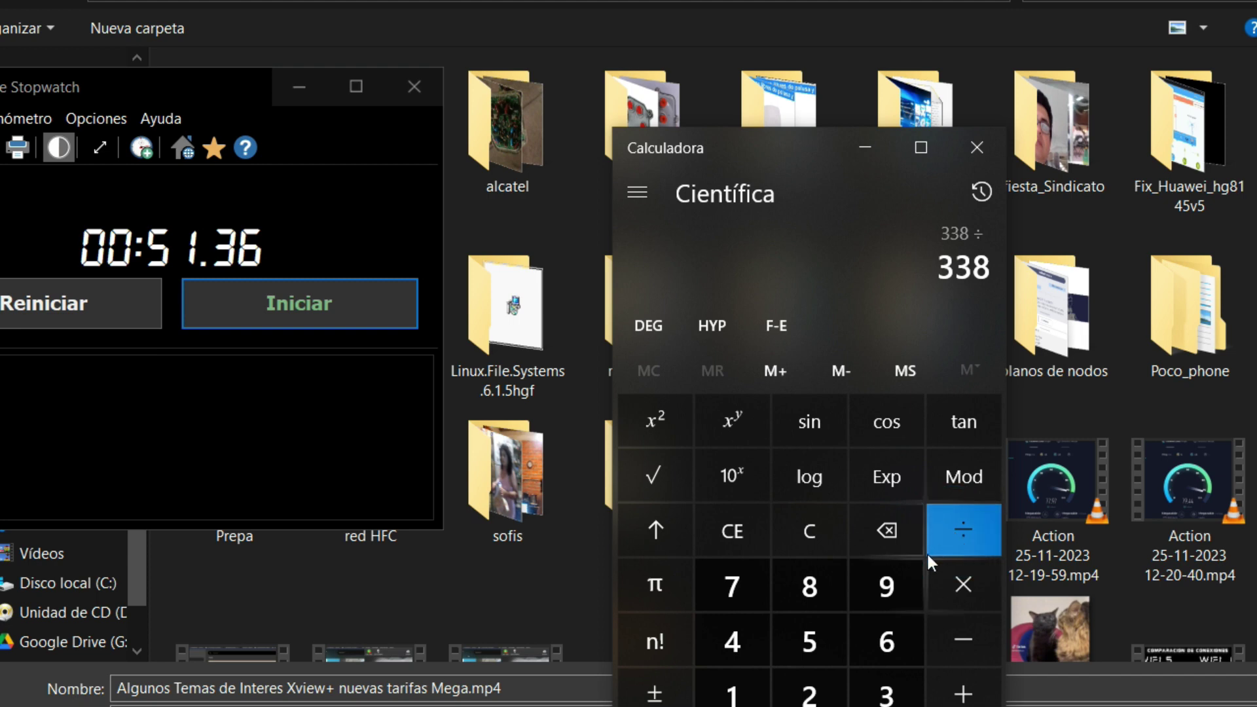
{"action": "left_click", "coordinate": [815, 637]}
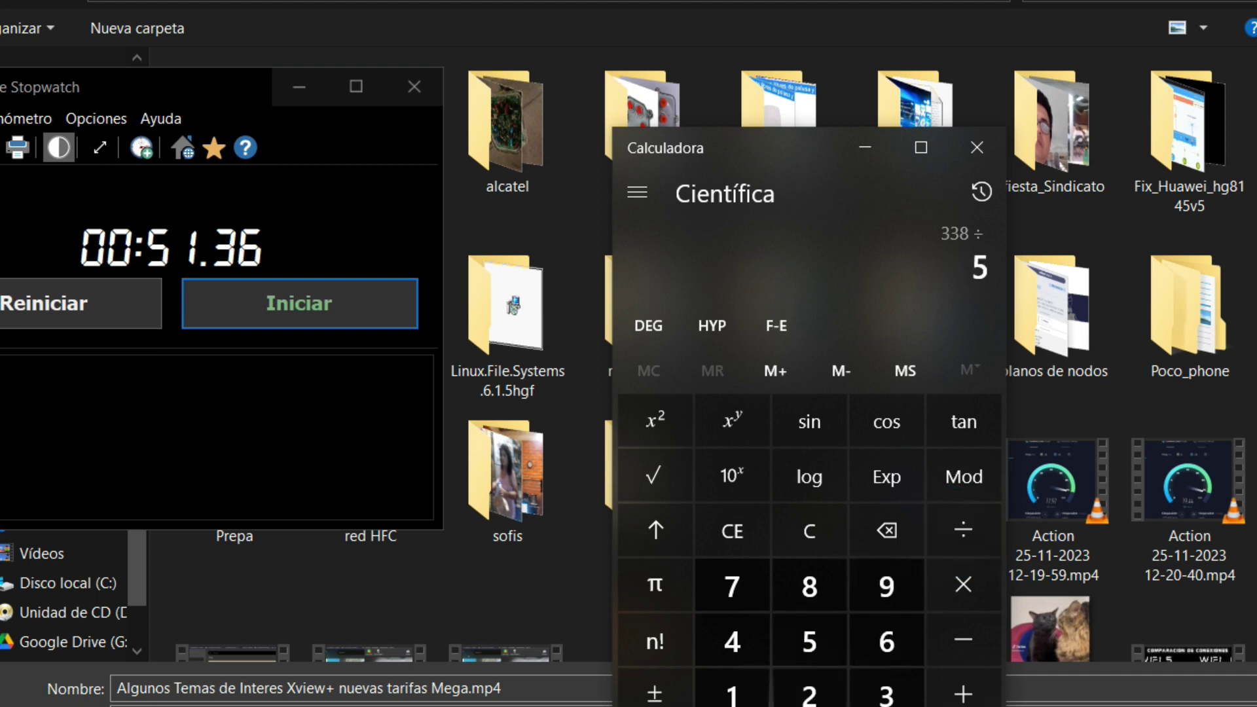
{"action": "key", "text": "0"}
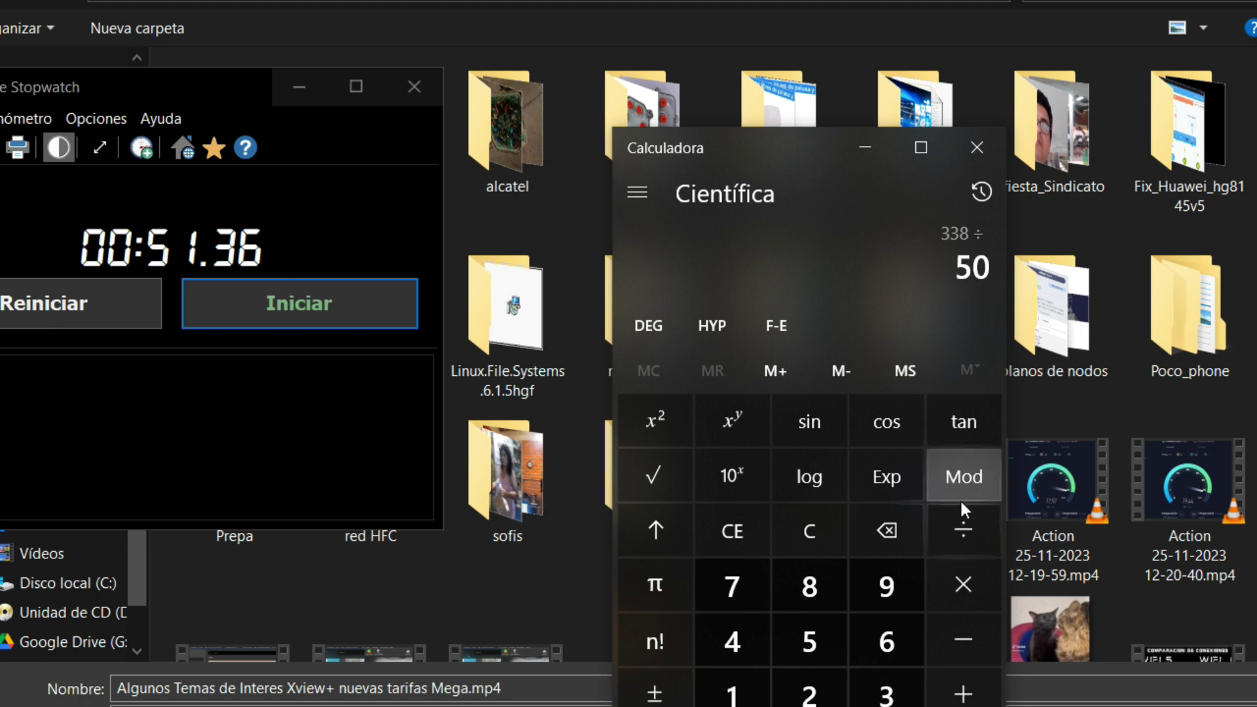
{"action": "key", "text": "Return"}
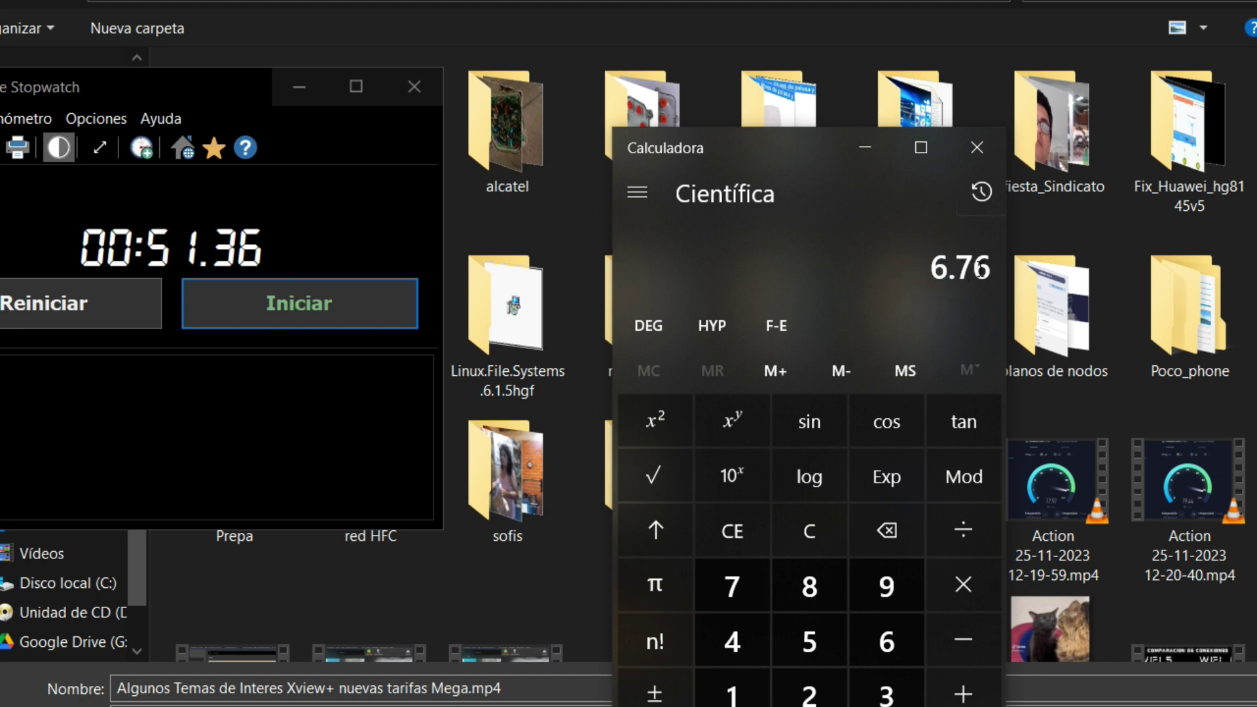
{"action": "left_click_drag", "start_coordinate": [985, 262], "coordinate": [923, 263]}
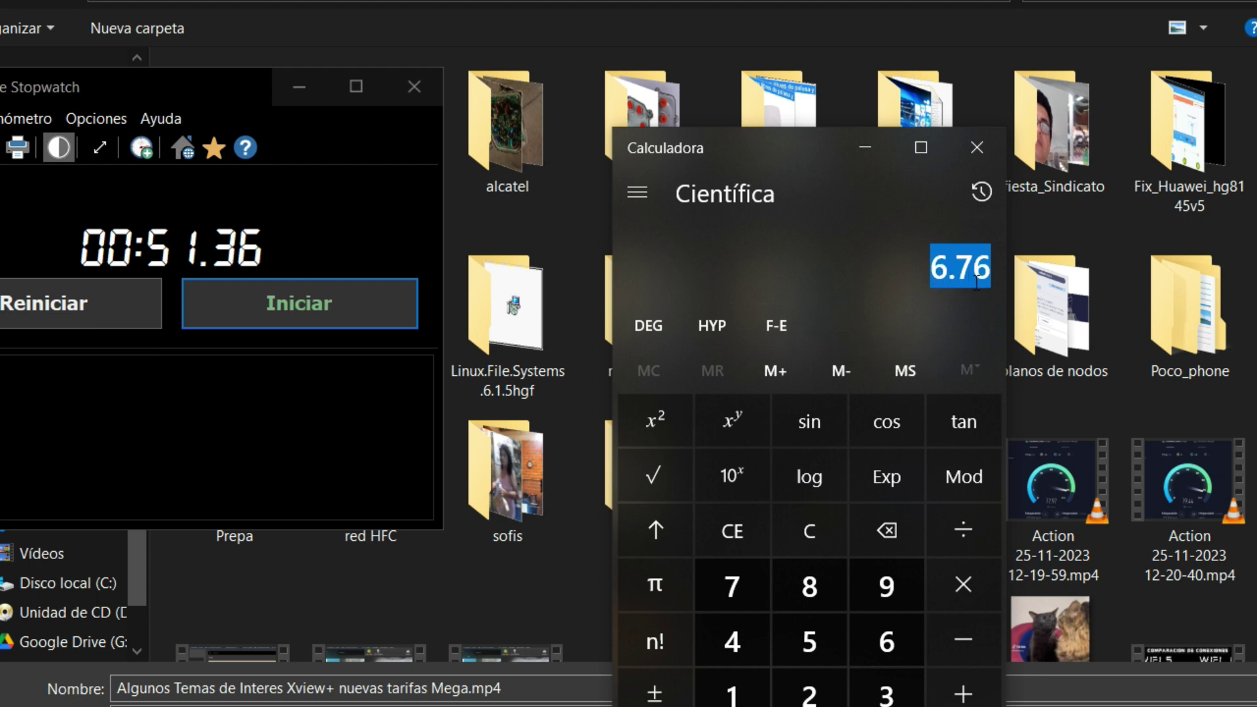
- Clear the current entry and calculate 4000 divided by 6.76
{"action": "left_click", "coordinate": [736, 541]}
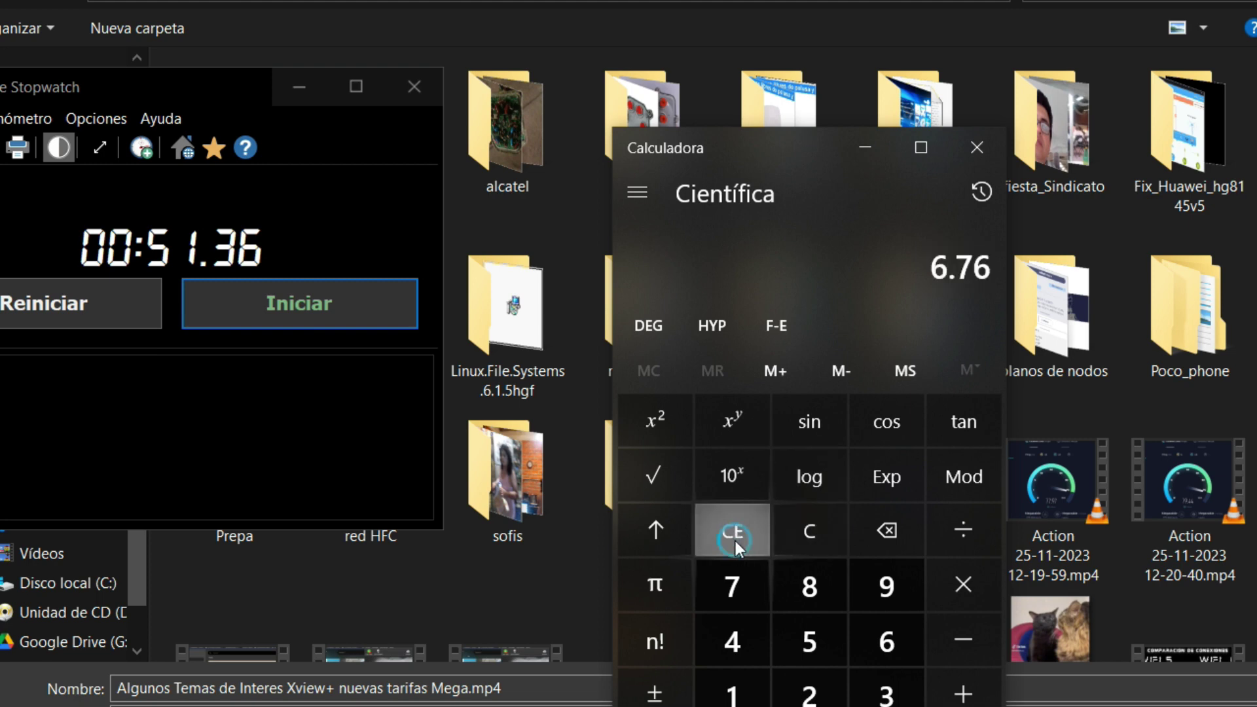
{"action": "left_click", "coordinate": [733, 642]}
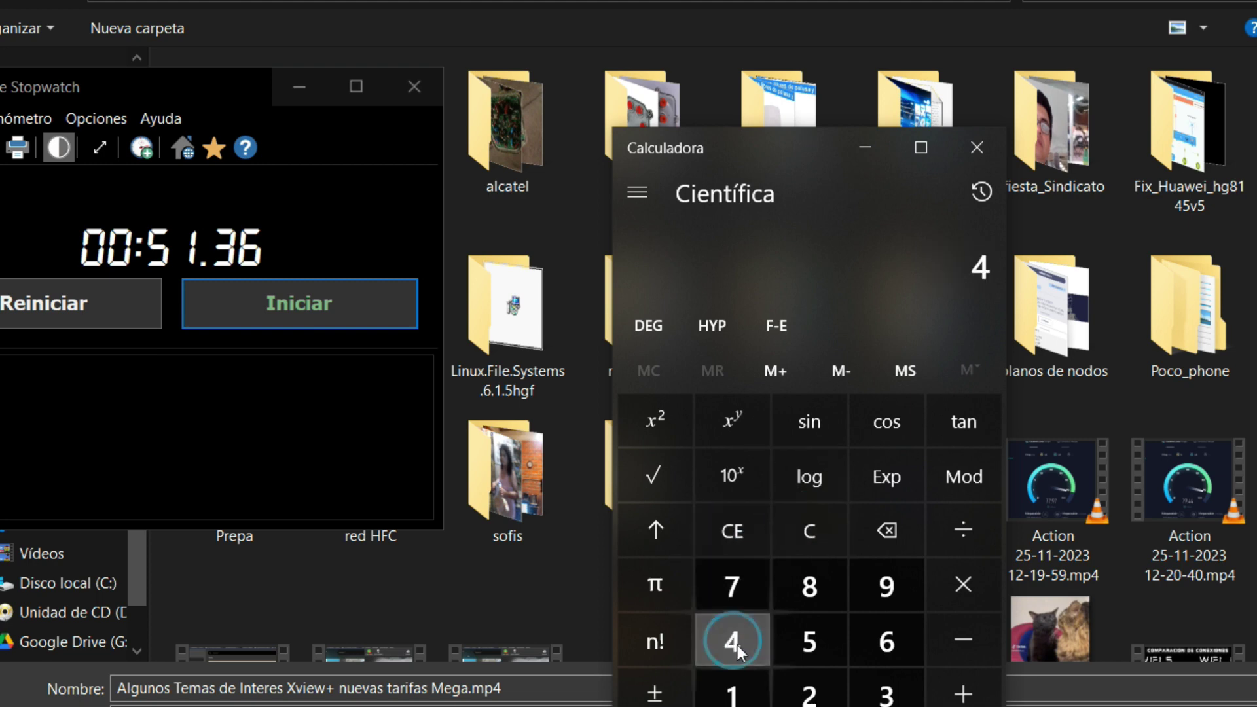
{"action": "key", "text": "0"}
{"action": "key", "text": "0"}
{"action": "key", "text": "0"}
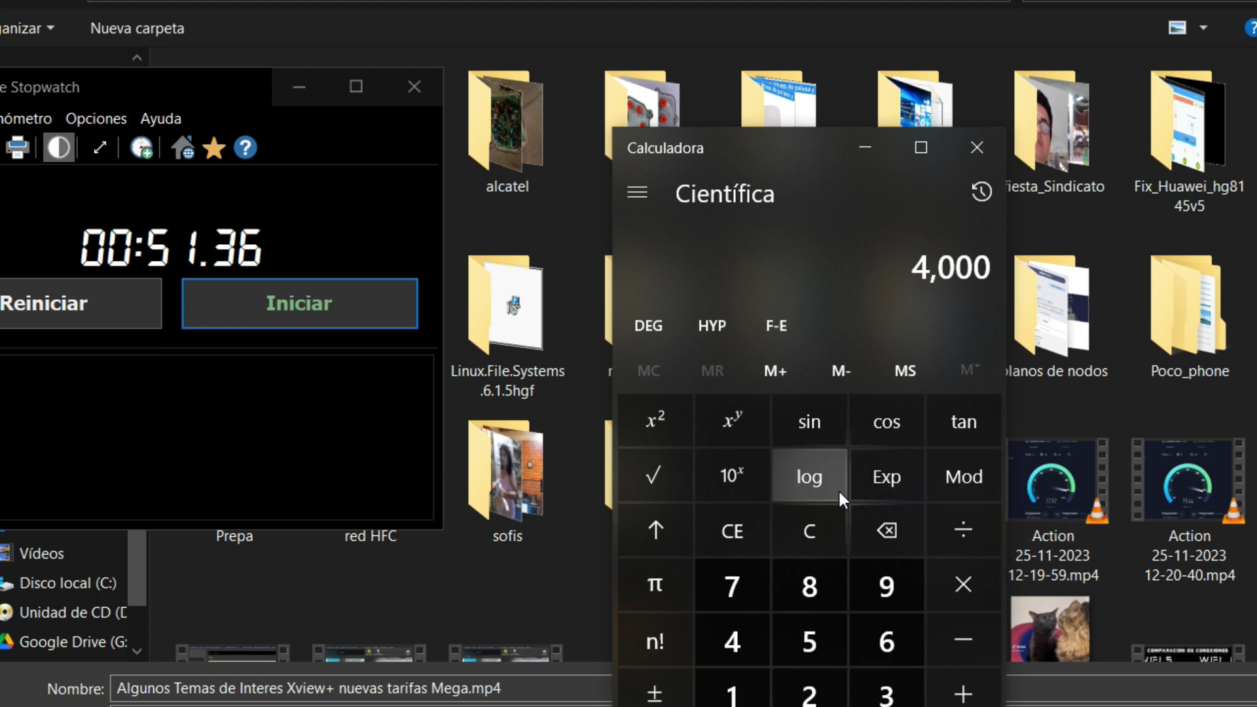
{"action": "left_click", "coordinate": [953, 537]}
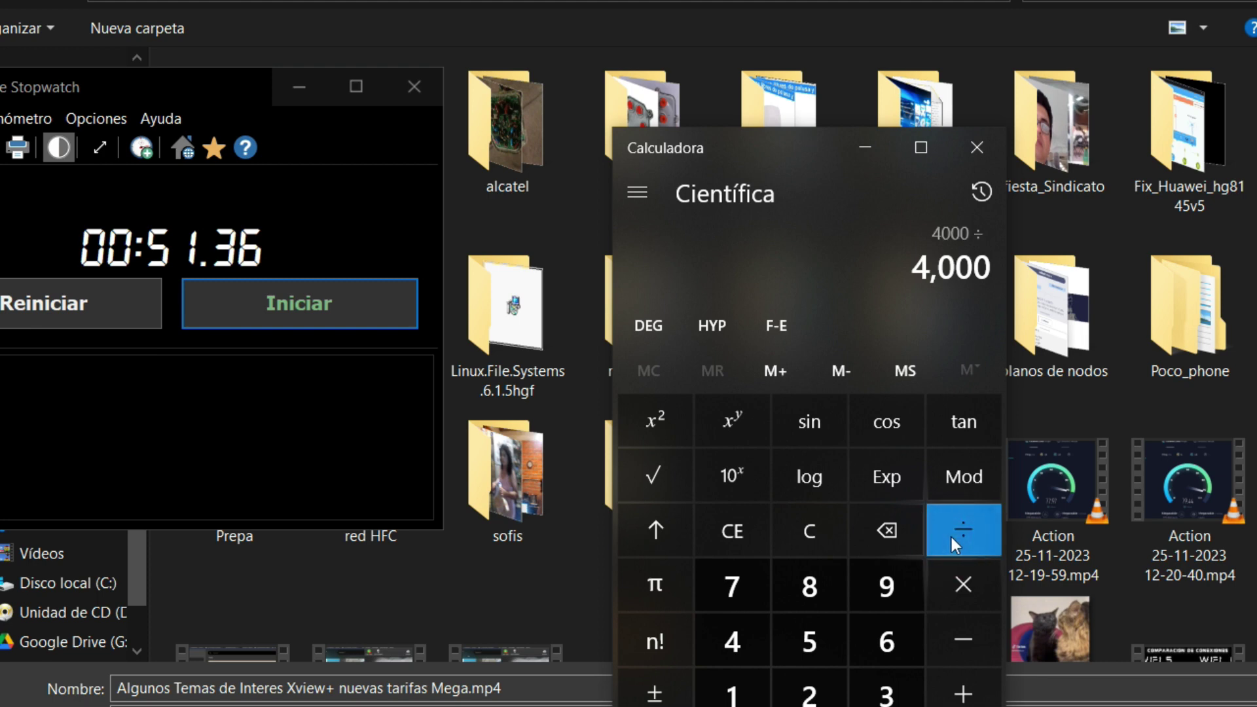
{"action": "left_click", "coordinate": [879, 634]}
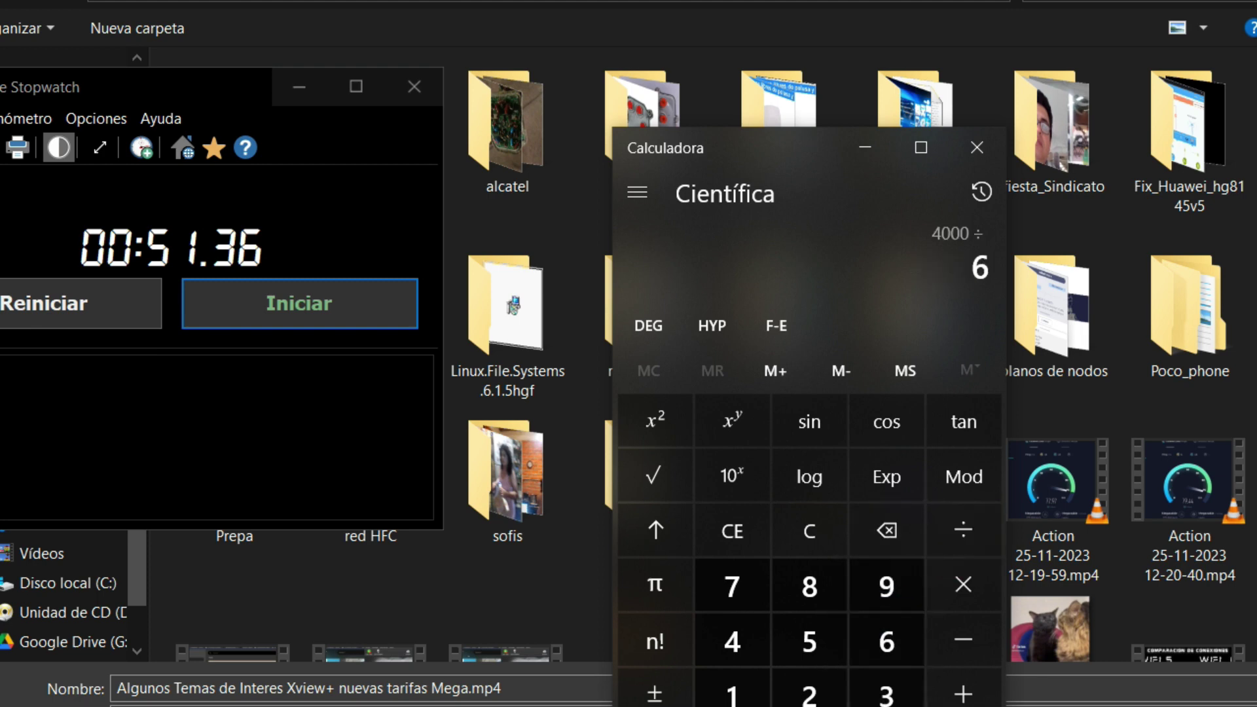
{"action": "left_click", "coordinate": [886, 704]}
{"action": "left_click", "coordinate": [740, 594]}
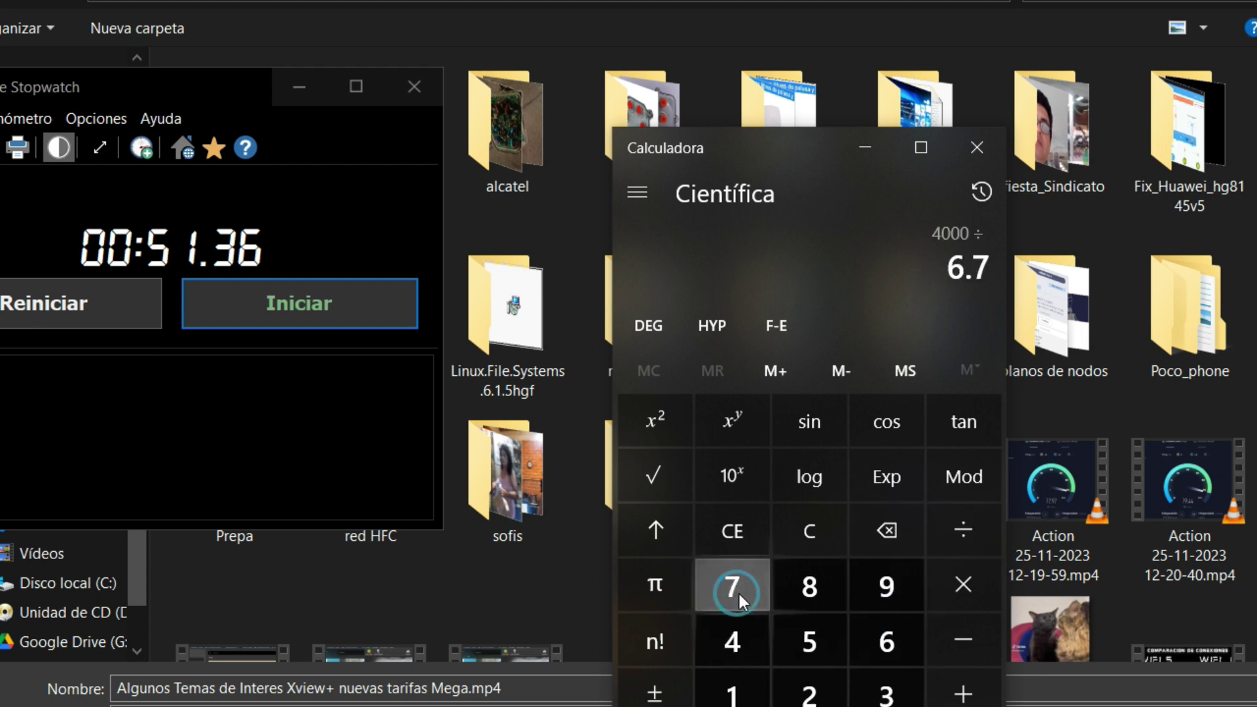
{"action": "left_click", "coordinate": [885, 638]}
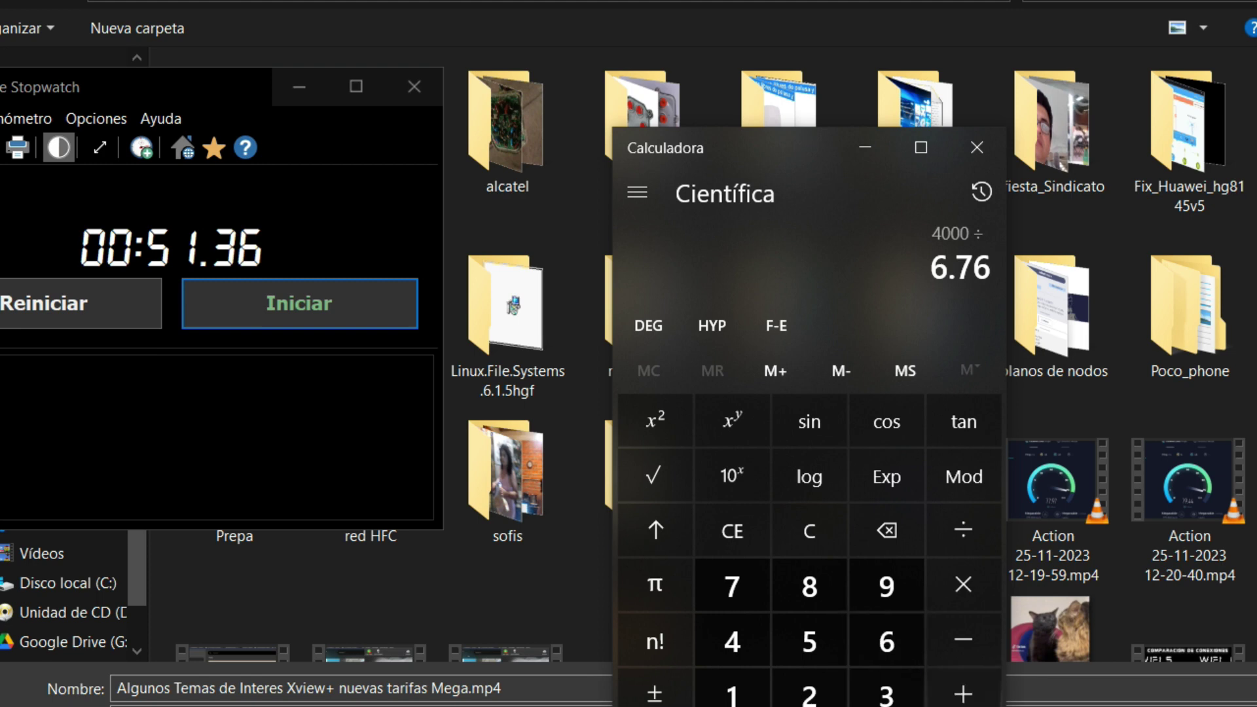
{"action": "key", "text": "Return"}
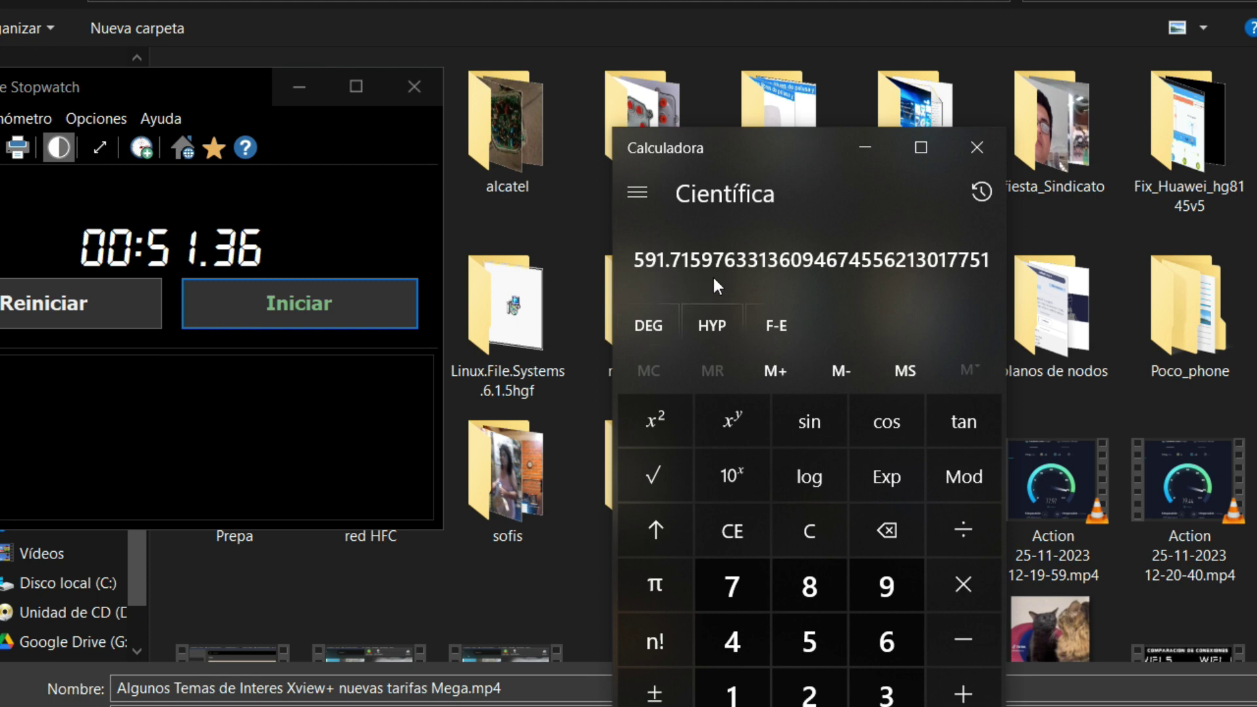
- Divide the displayed result by 60 and highlight the leading digits of the answer
{"action": "left_click", "coordinate": [968, 529]}
{"action": "left_click", "coordinate": [889, 644]}
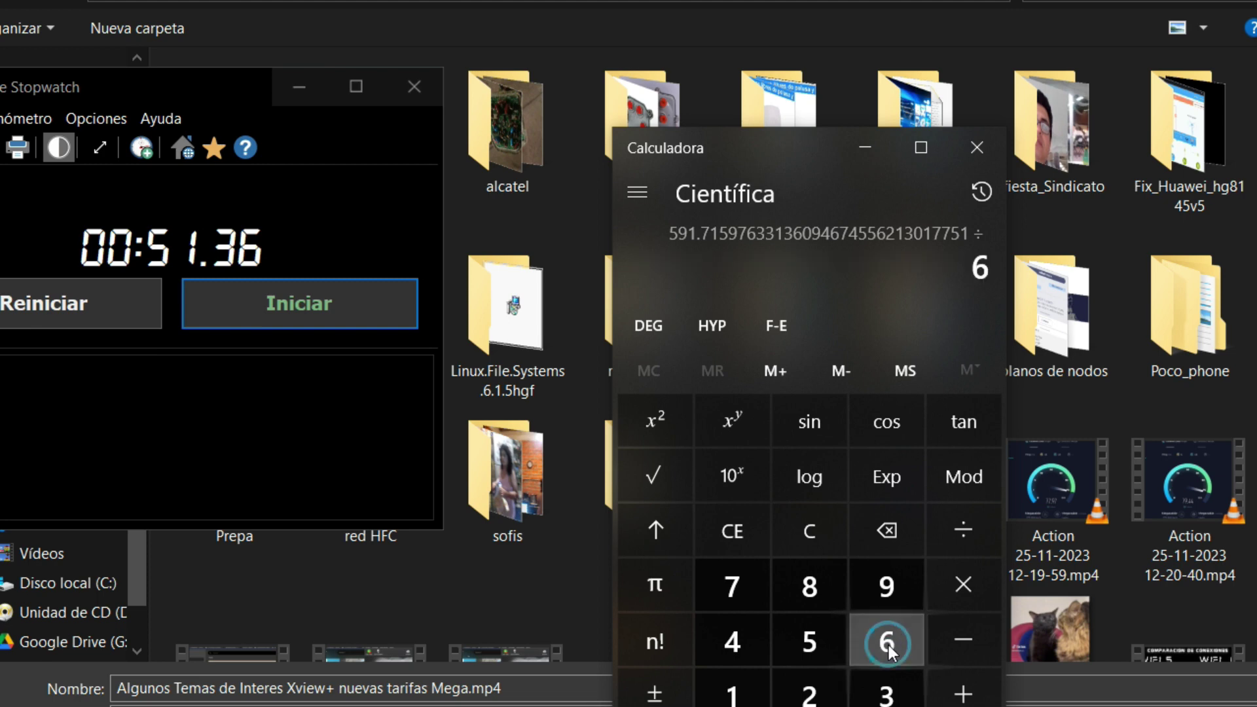
{"action": "type", "text": "0"}
{"action": "key", "text": "Return"}
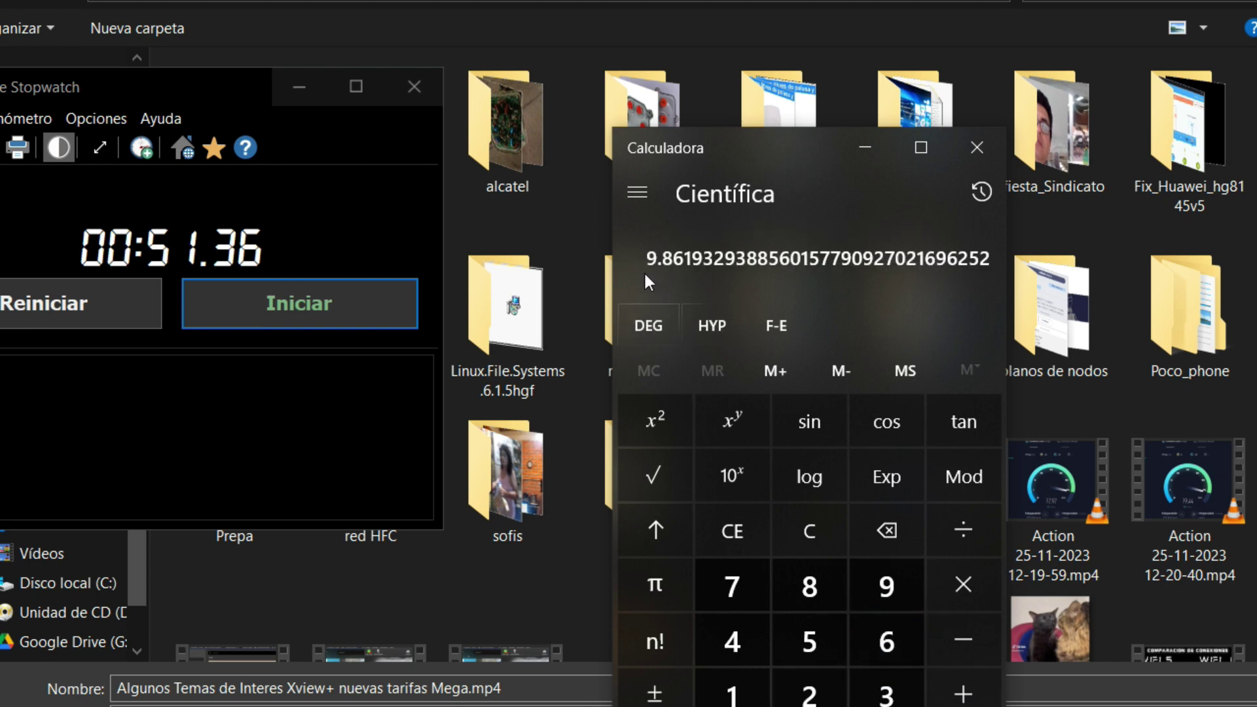
{"action": "left_click_drag", "start_coordinate": [702, 258], "coordinate": [646, 258]}
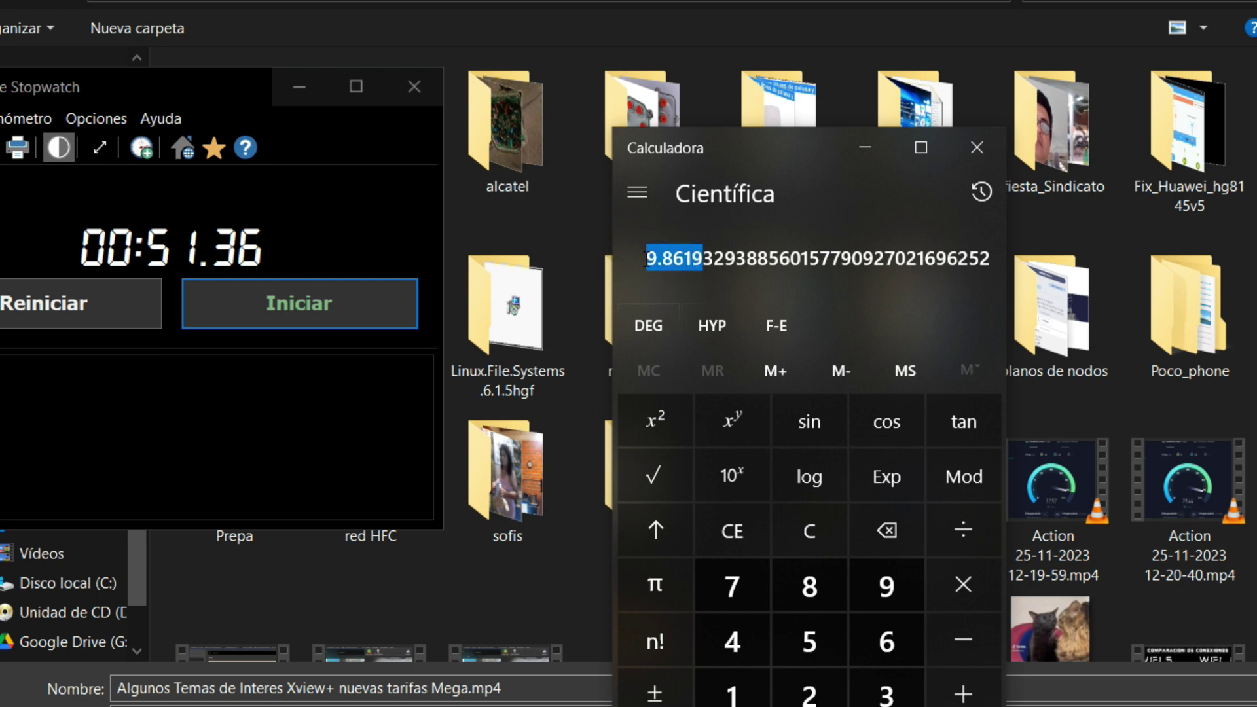
{"action": "right_click", "coordinate": [665, 260]}
{"action": "left_click", "coordinate": [688, 253]}
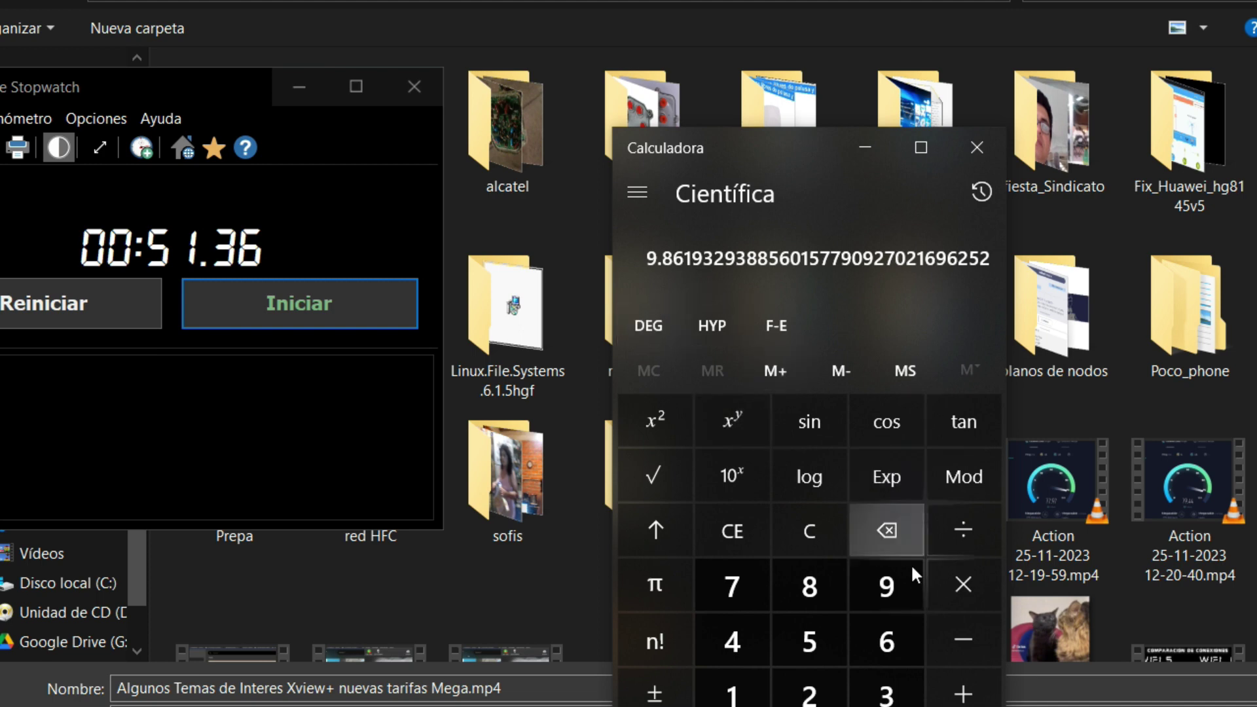
- Divide the displayed result by 1.2
{"action": "left_click", "coordinate": [964, 536]}
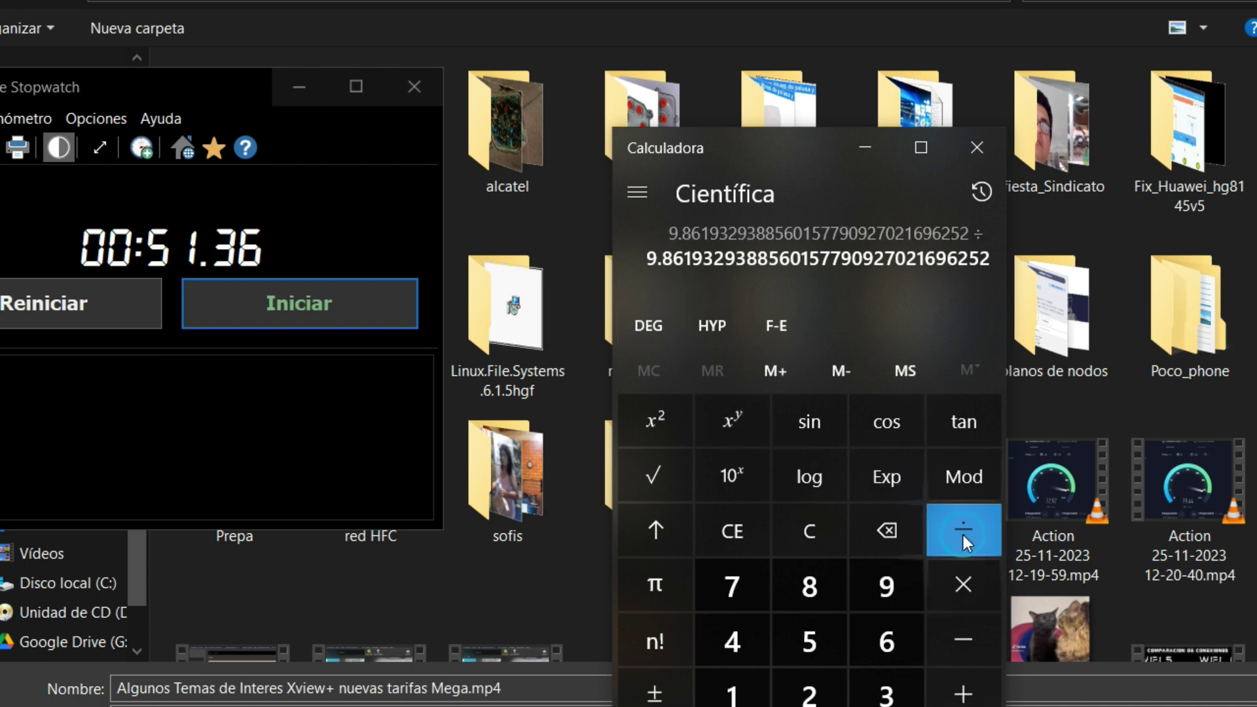
{"action": "left_click", "coordinate": [743, 694]}
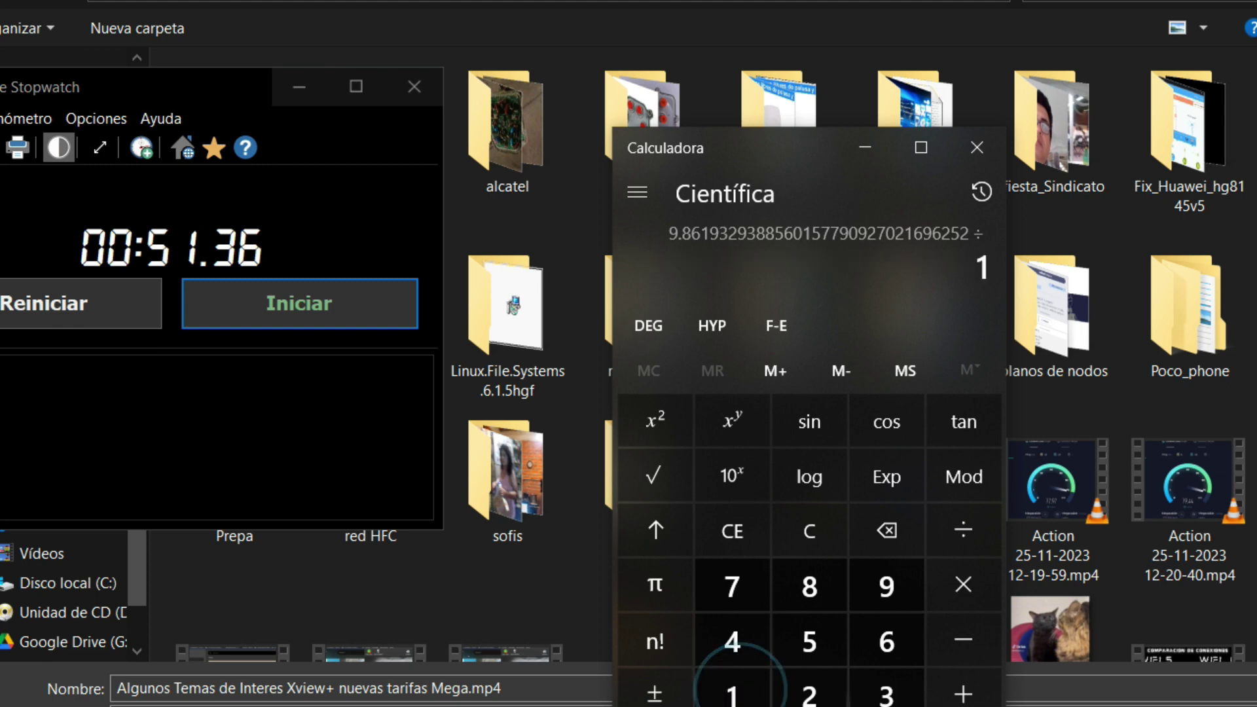
{"action": "key", "text": "period"}
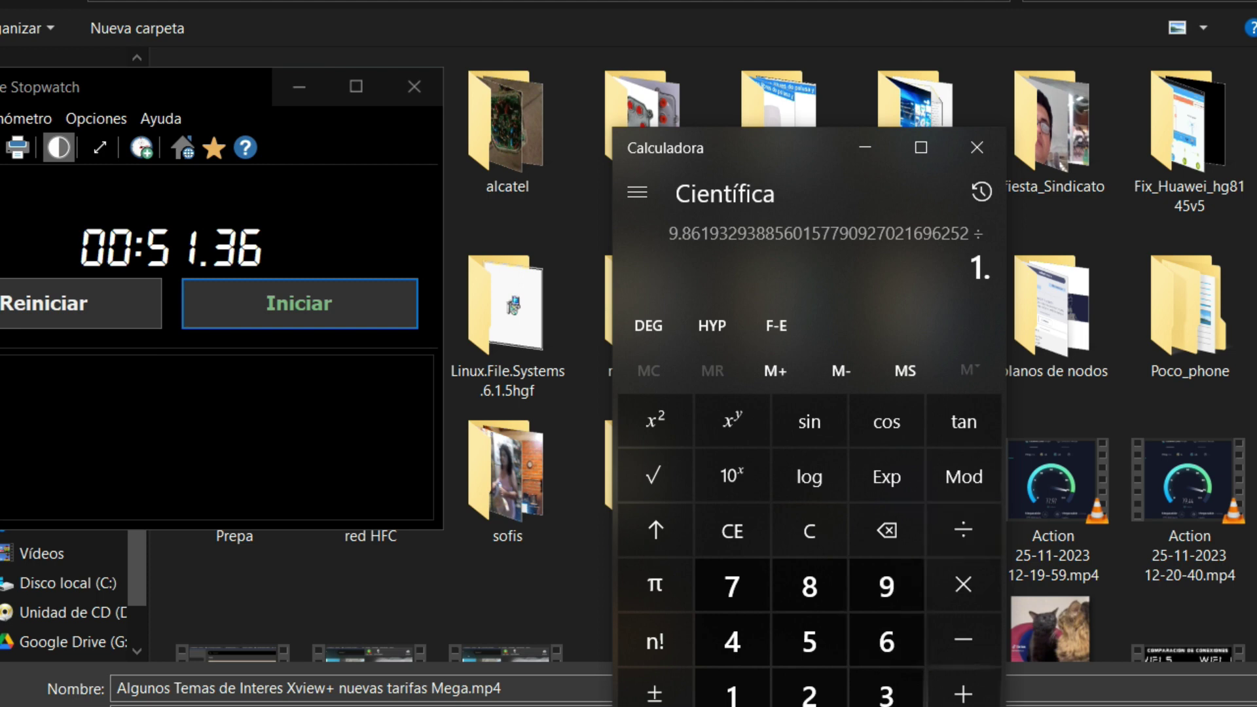
{"action": "left_click", "coordinate": [815, 691]}
{"action": "key", "text": "Return"}
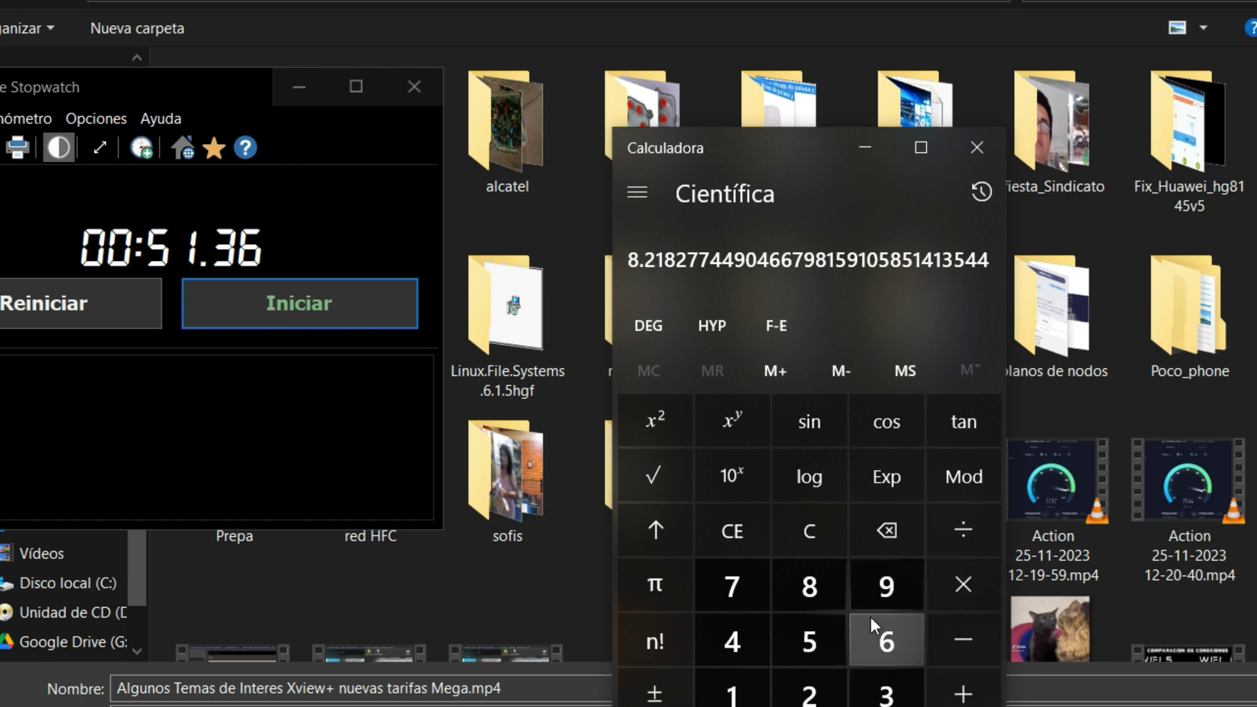
- Divide the displayed result by 2.2, highlight the leading digits of the answer, and clear the highlight
{"action": "left_click", "coordinate": [948, 545]}
{"action": "left_click", "coordinate": [809, 693]}
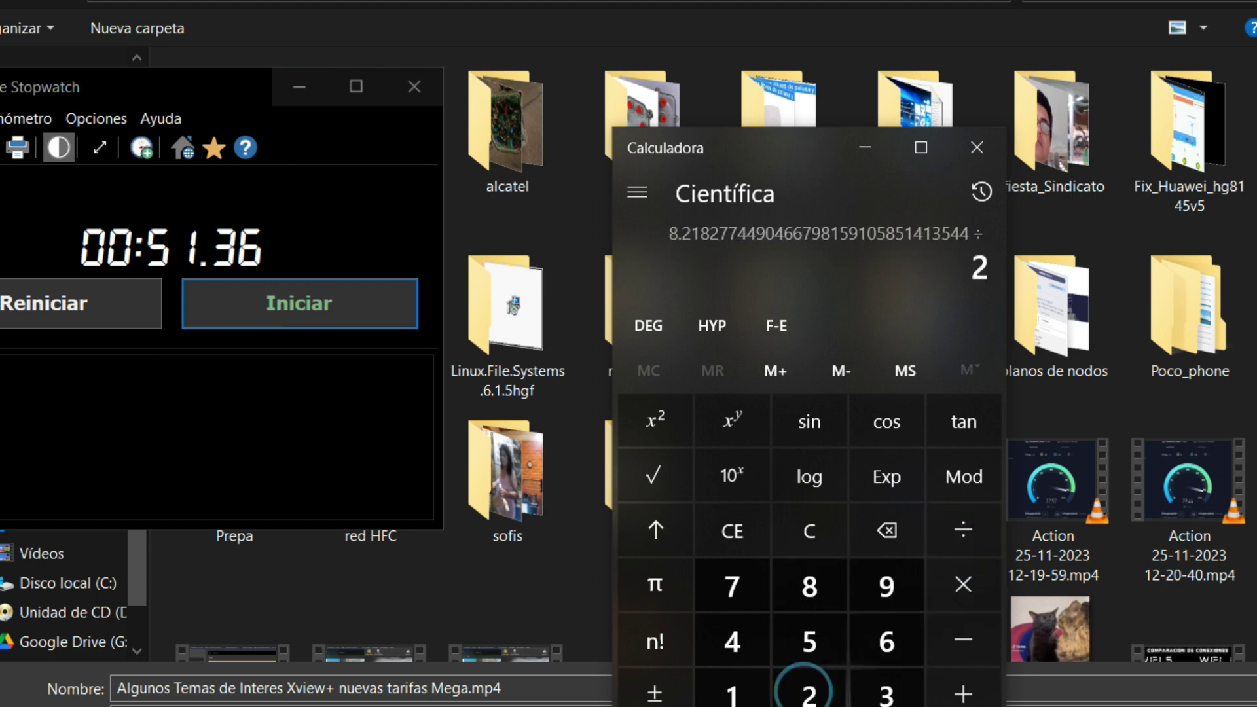
{"action": "key", "text": "period"}
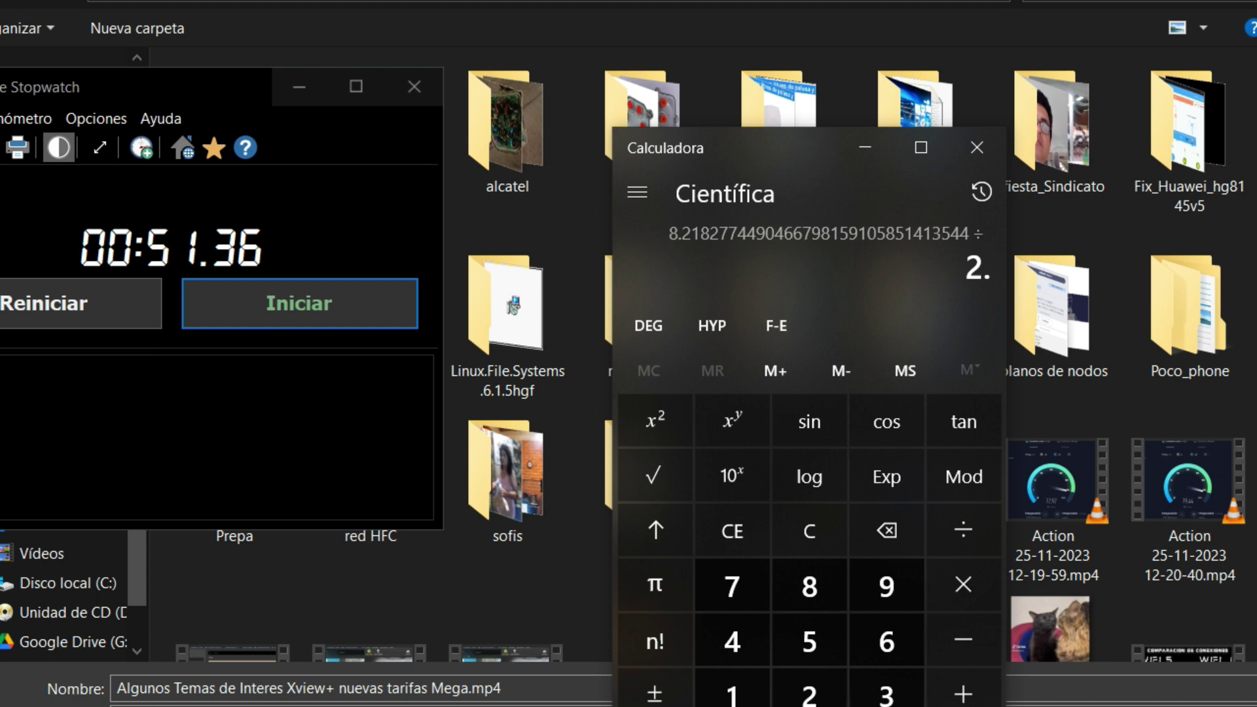
{"action": "left_click", "coordinate": [809, 692]}
{"action": "key", "text": "Return"}
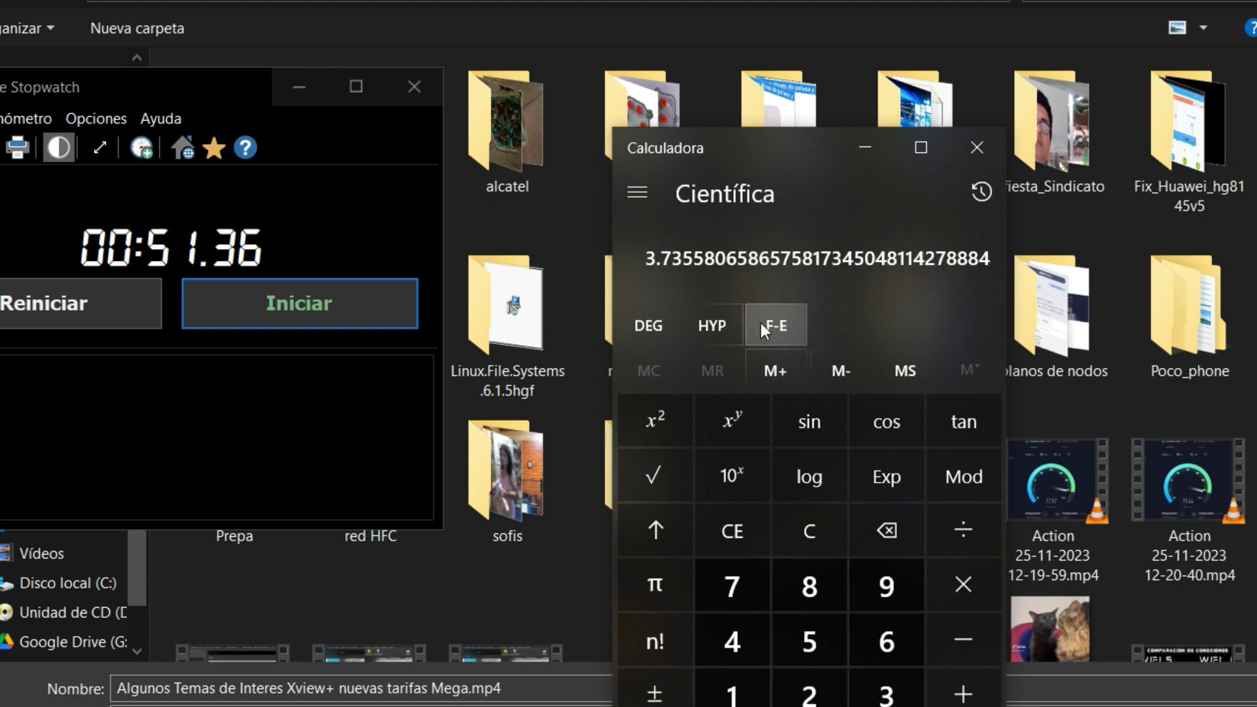
{"action": "left_click_drag", "start_coordinate": [658, 259], "coordinate": [746, 259]}
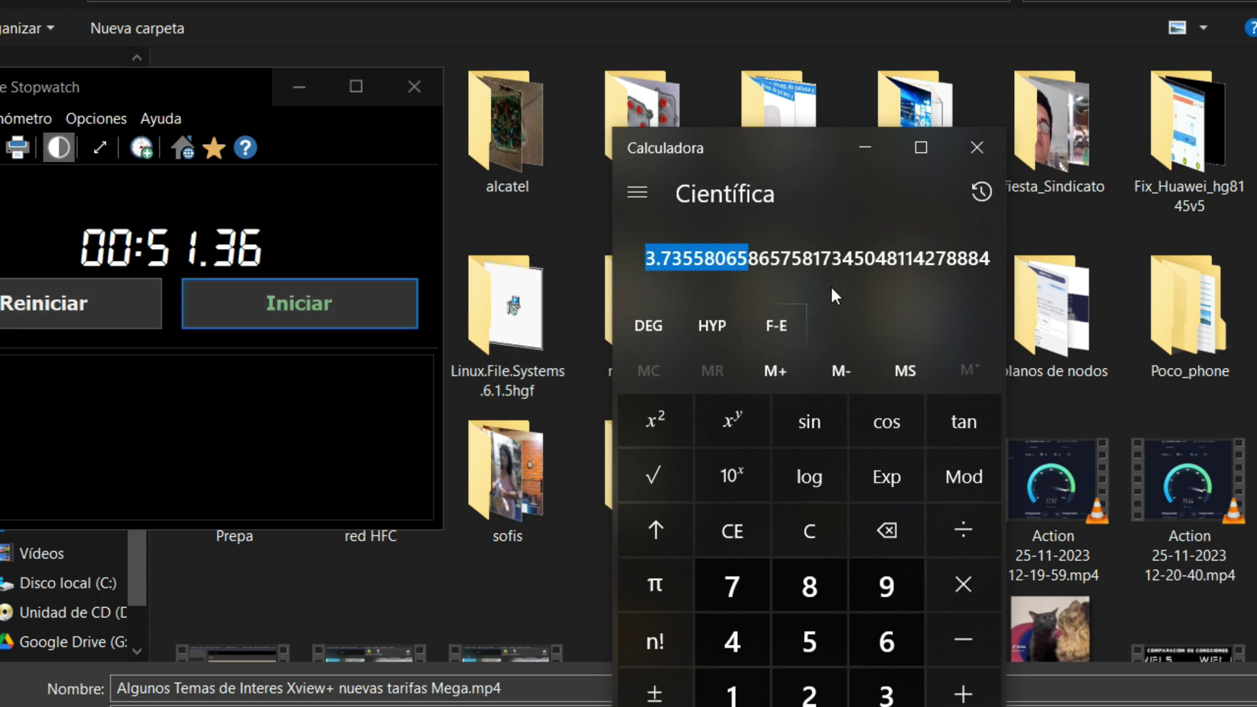
{"action": "left_click", "coordinate": [915, 281]}
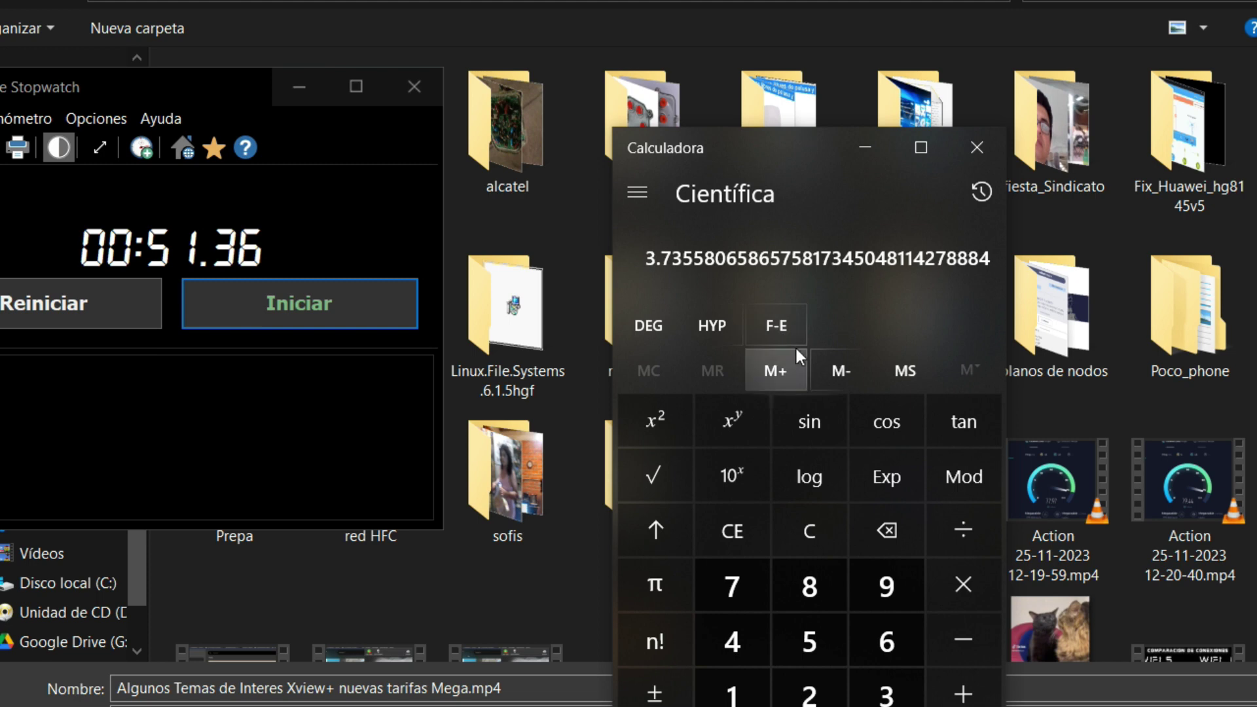
{"action": "left_click", "coordinate": [960, 534]}
{"action": "left_click", "coordinate": [885, 678]}
{"action": "left_click", "coordinate": [885, 678]}
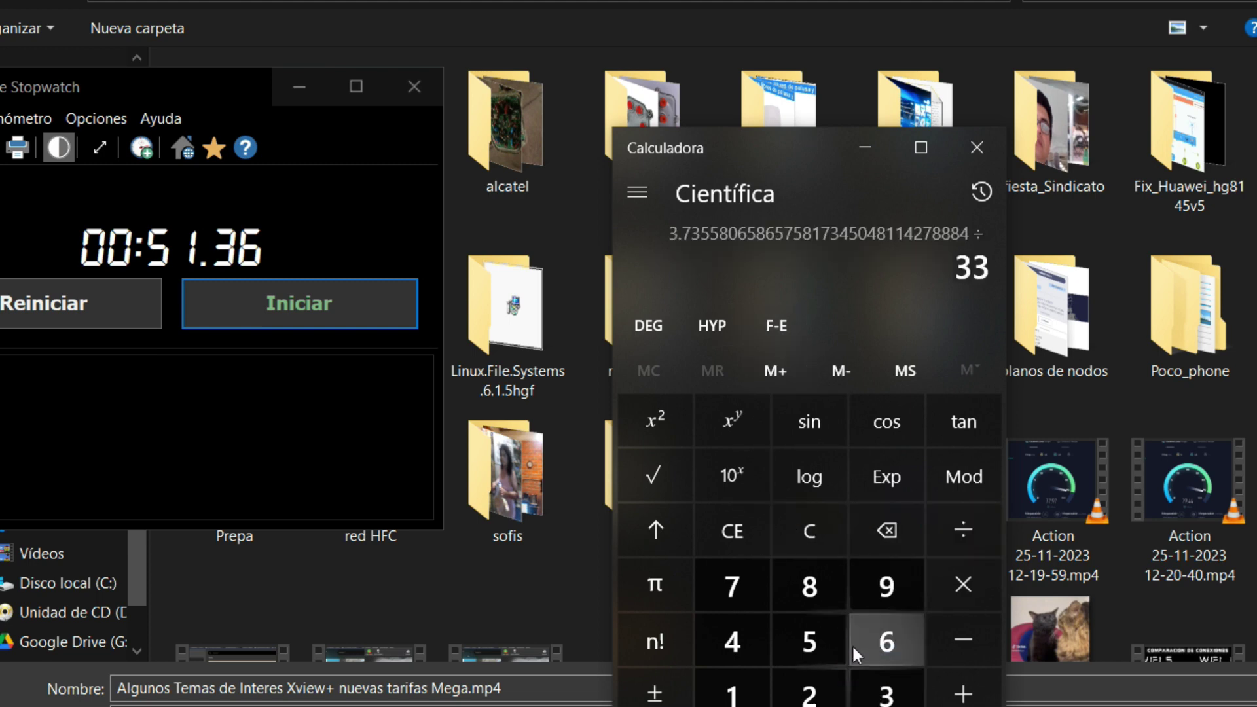
{"action": "left_click", "coordinate": [812, 596]}
{"action": "left_click", "coordinate": [962, 542]}
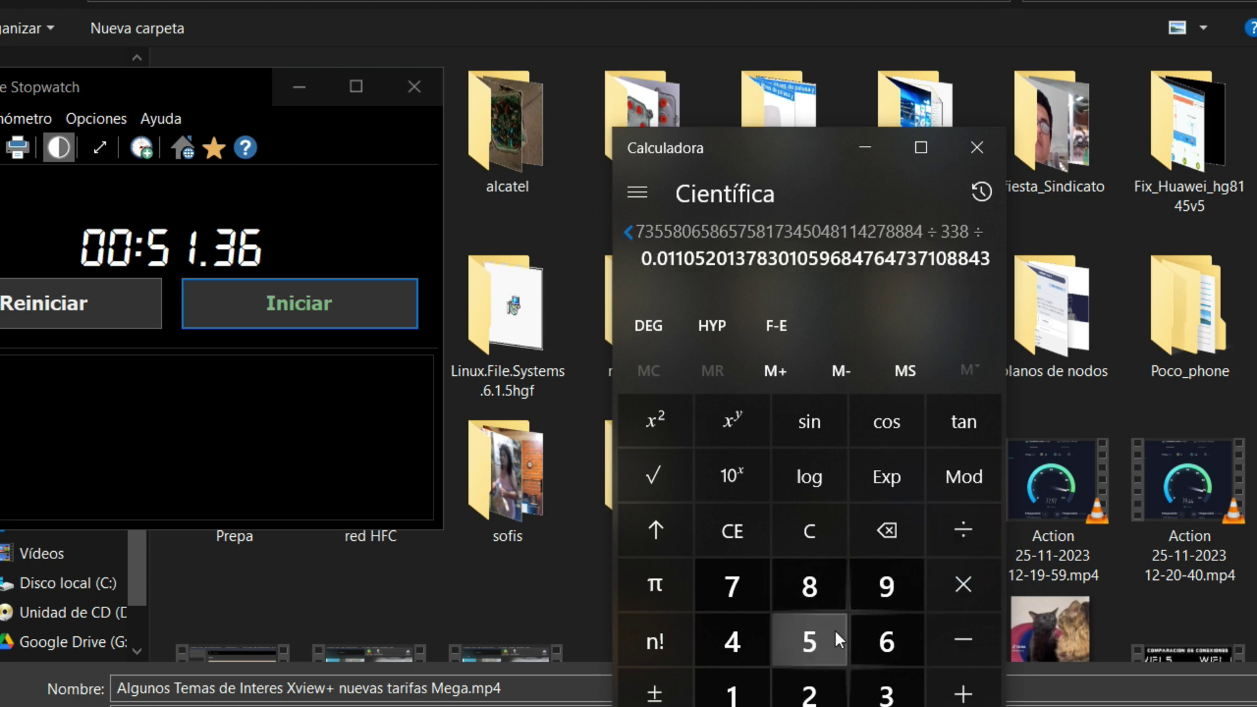
{"action": "left_click", "coordinate": [827, 602]}
{"action": "key", "text": "0"}
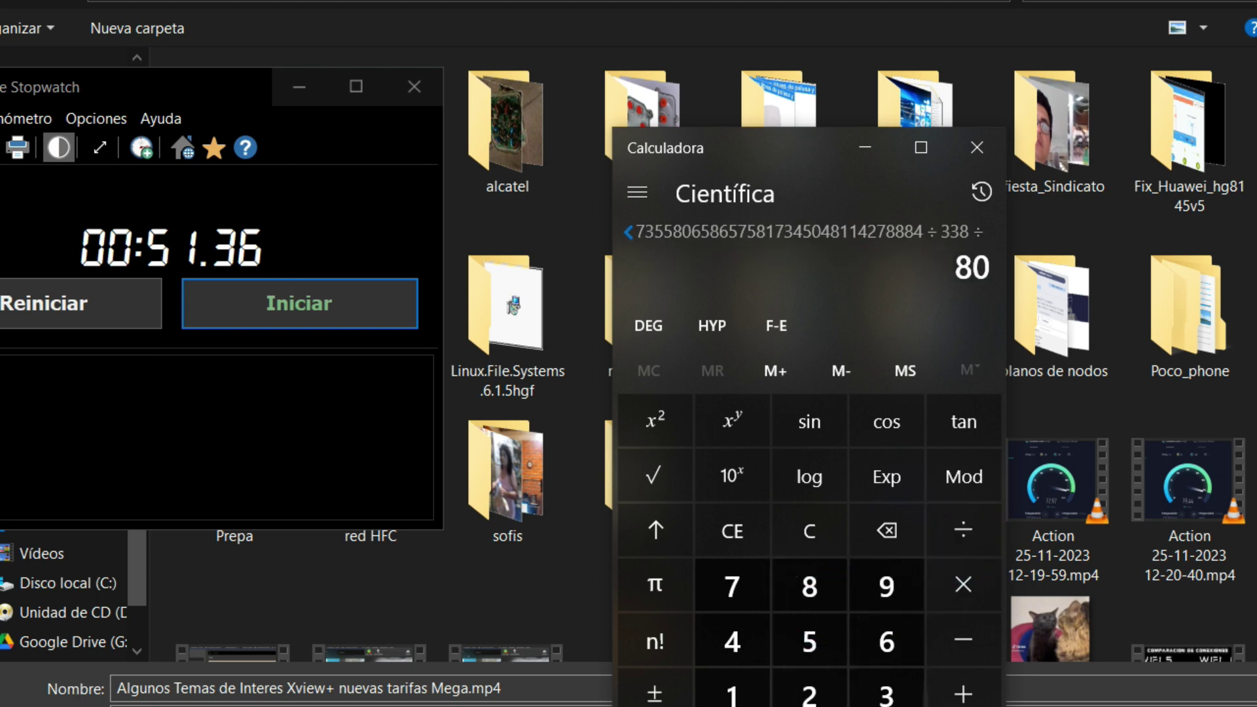
{"action": "key", "text": "Return"}
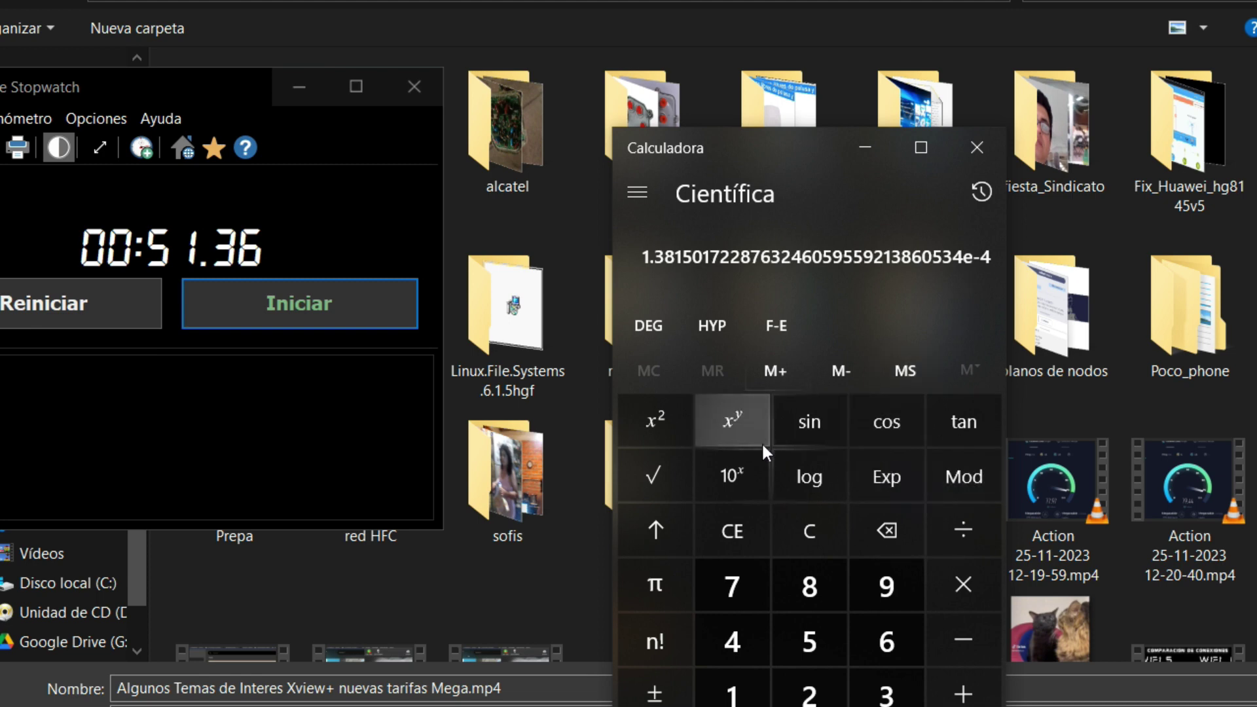
{"action": "left_click", "coordinate": [803, 521]}
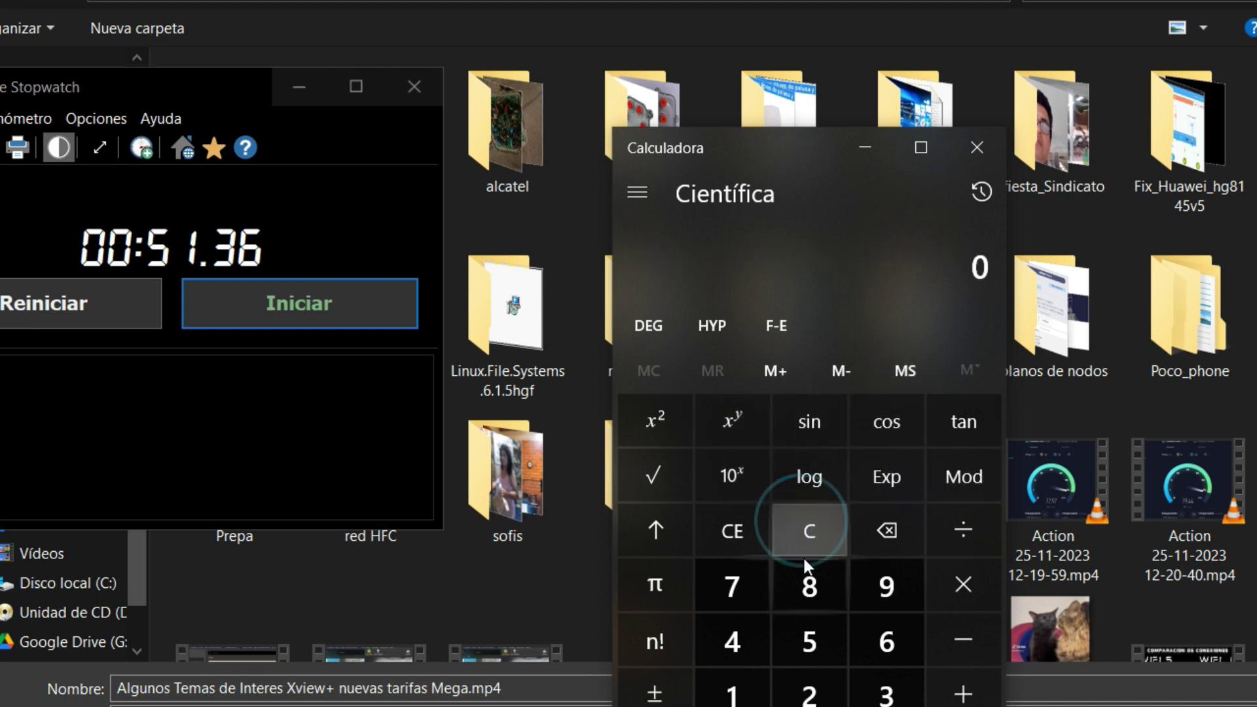
- Calculate 338 divided by 80, highlight the start of the result, and close the Calculator
{"action": "left_click", "coordinate": [882, 696]}
{"action": "left_click", "coordinate": [883, 698]}
{"action": "left_click", "coordinate": [811, 590]}
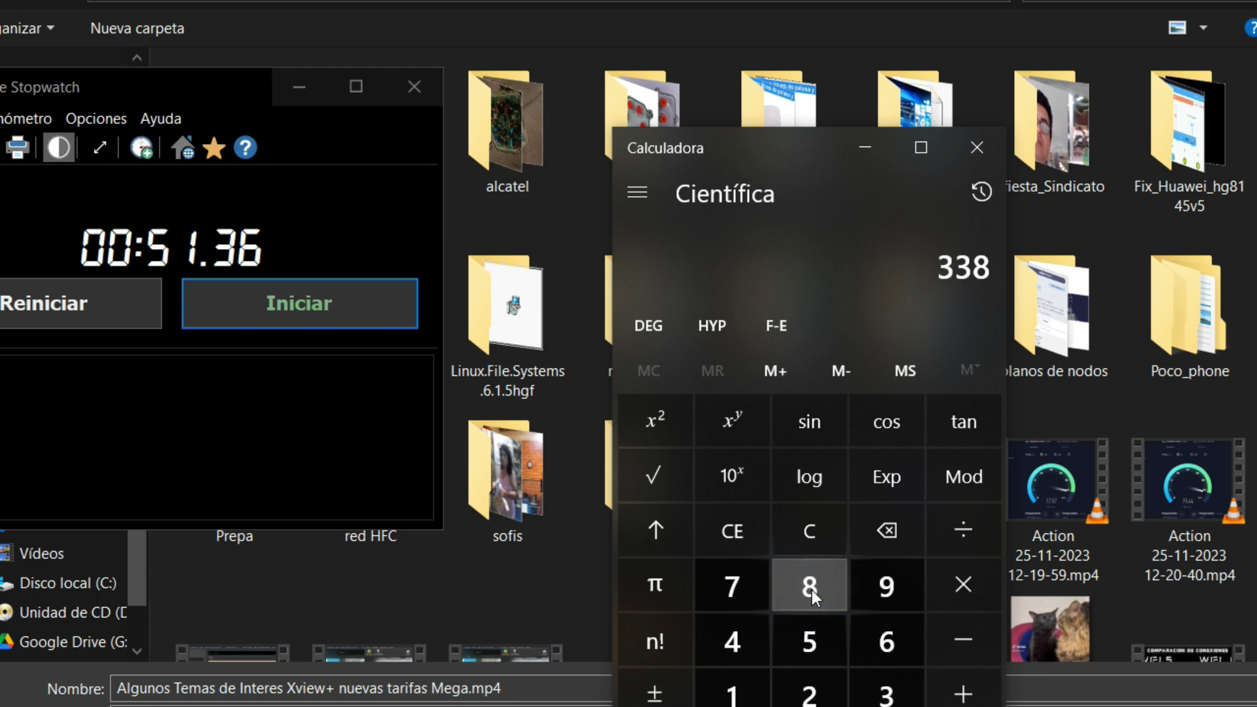
{"action": "left_click", "coordinate": [961, 521]}
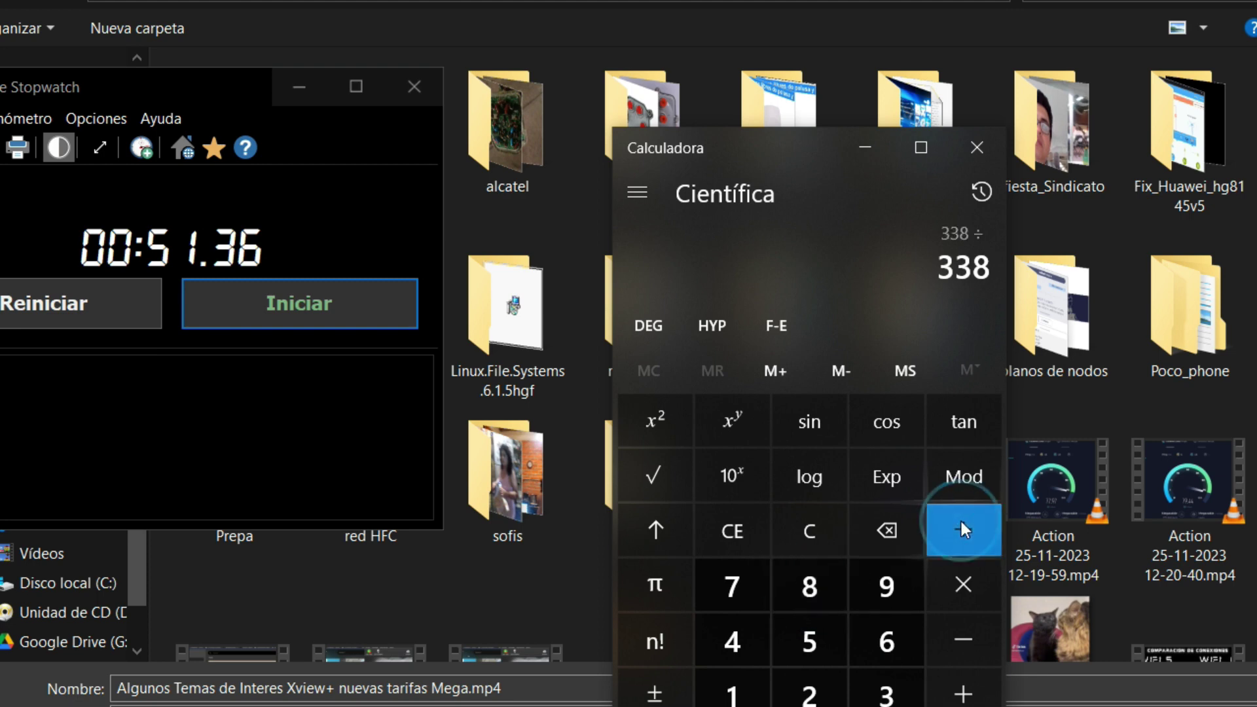
{"action": "left_click", "coordinate": [804, 594]}
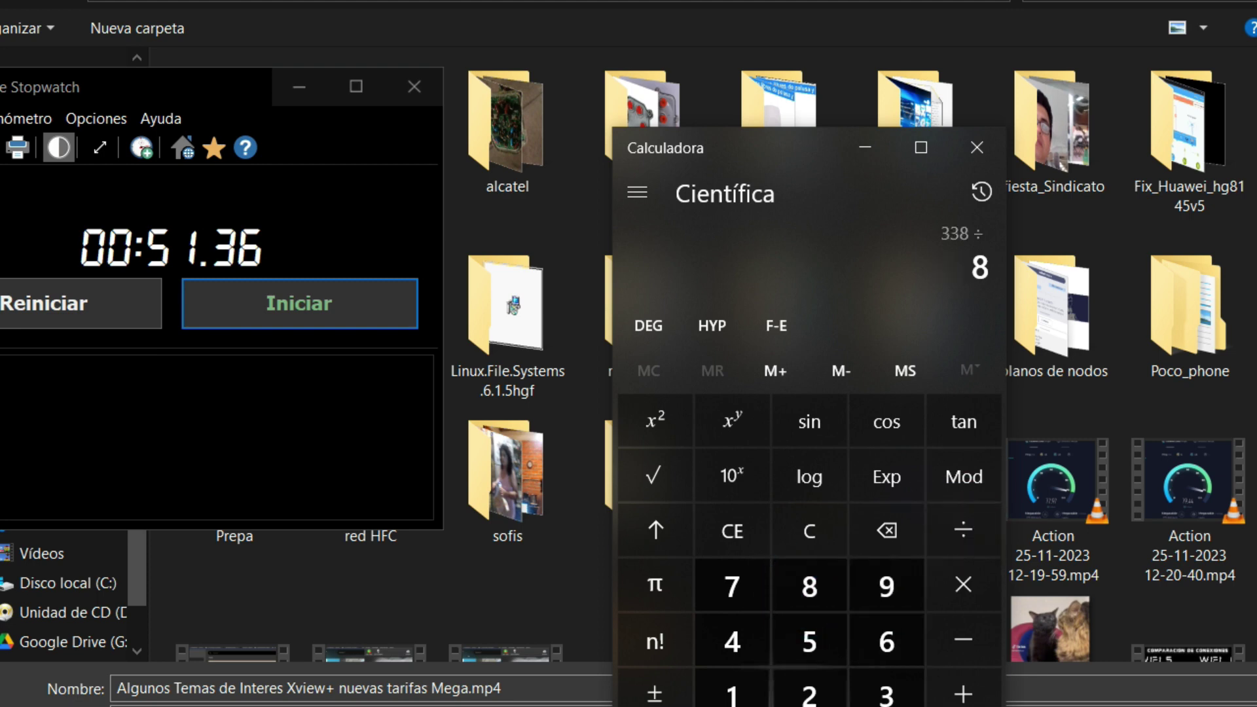
{"action": "key", "text": "0"}
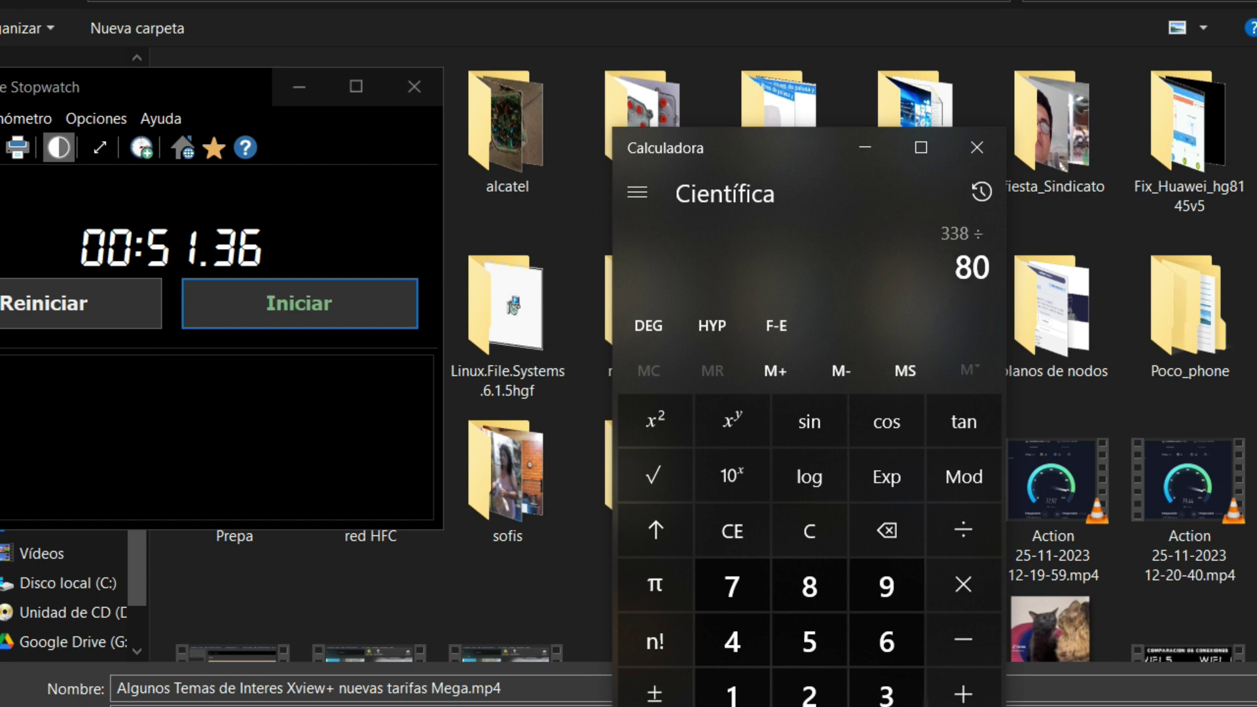
{"action": "key", "text": "Return"}
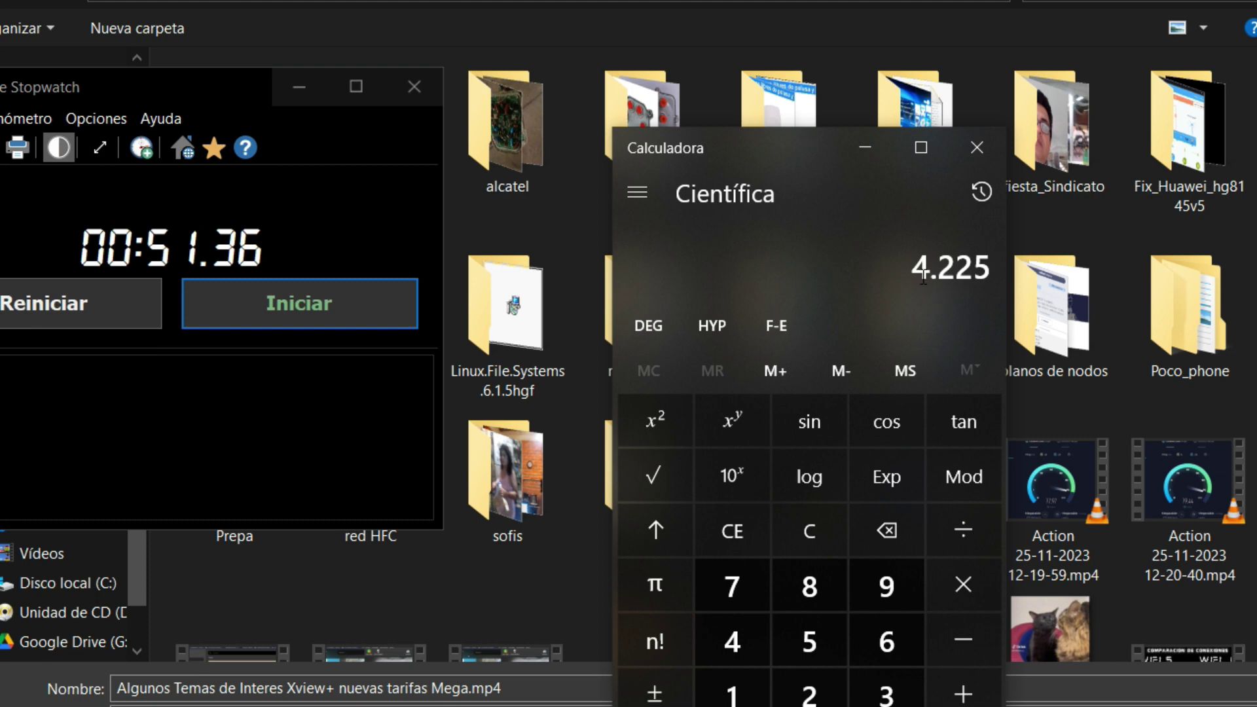
{"action": "left_click_drag", "start_coordinate": [906, 269], "coordinate": [930, 273]}
{"action": "left_click", "coordinate": [915, 267]}
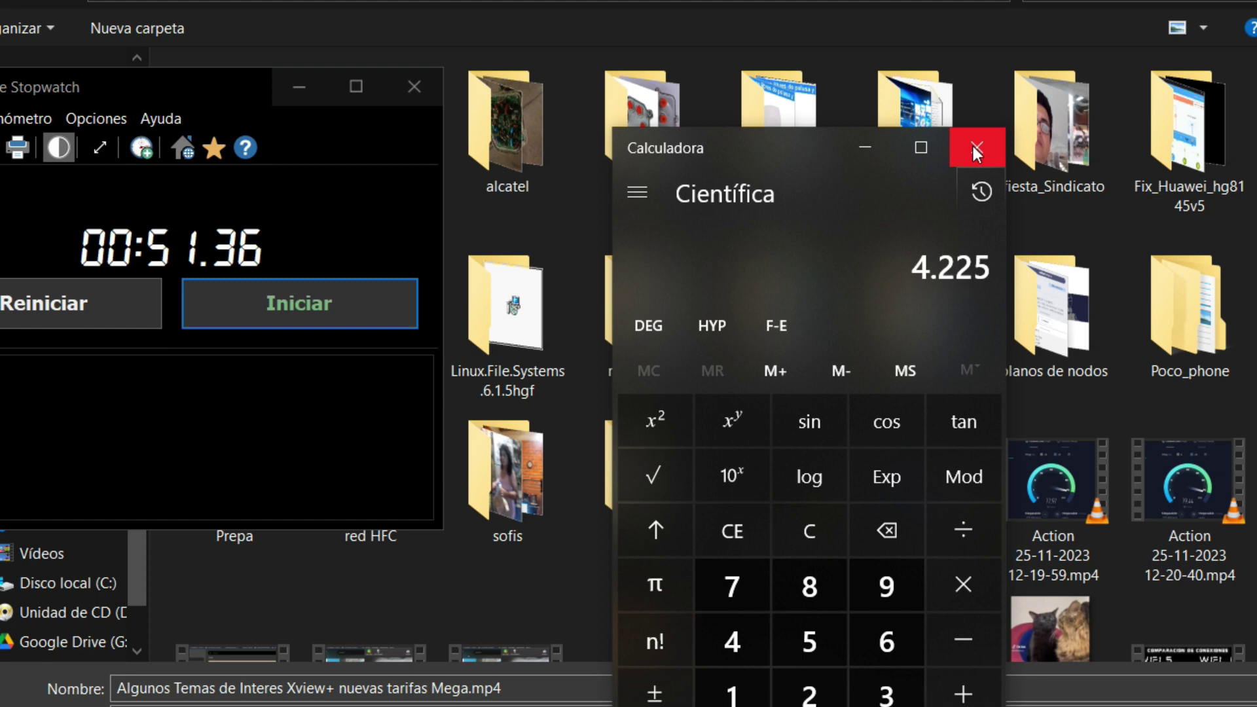
{"action": "left_click", "coordinate": [972, 145]}
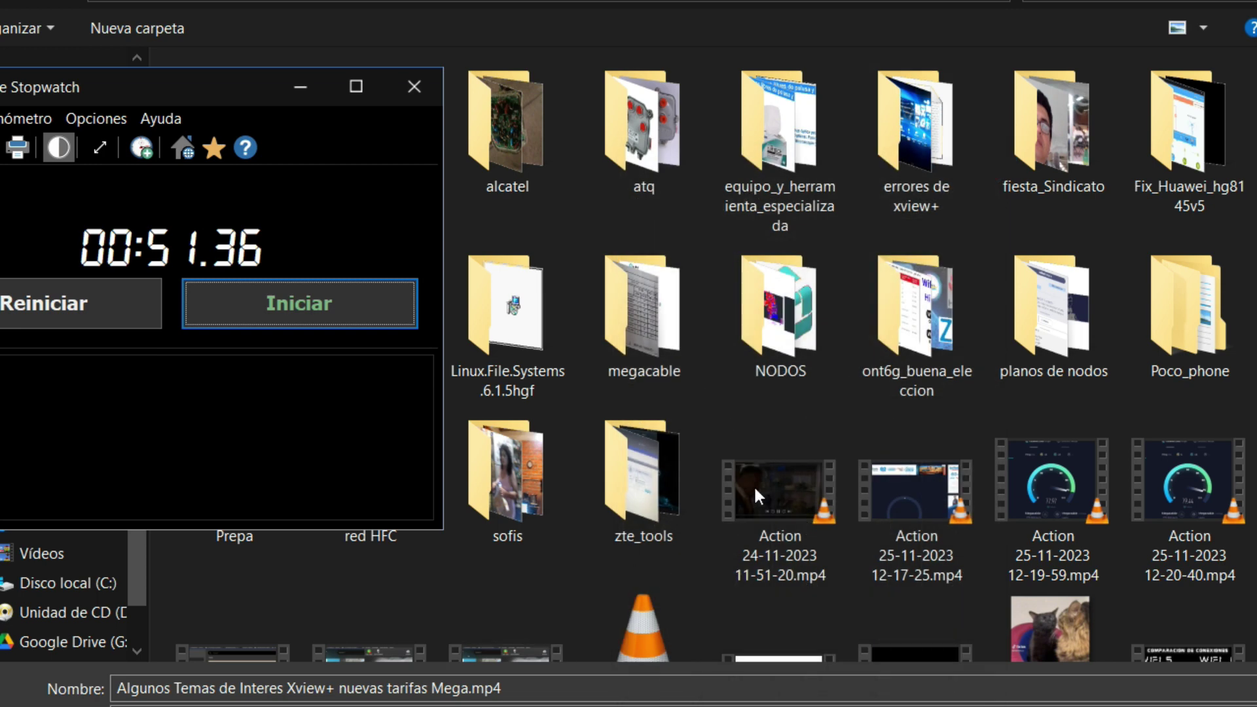